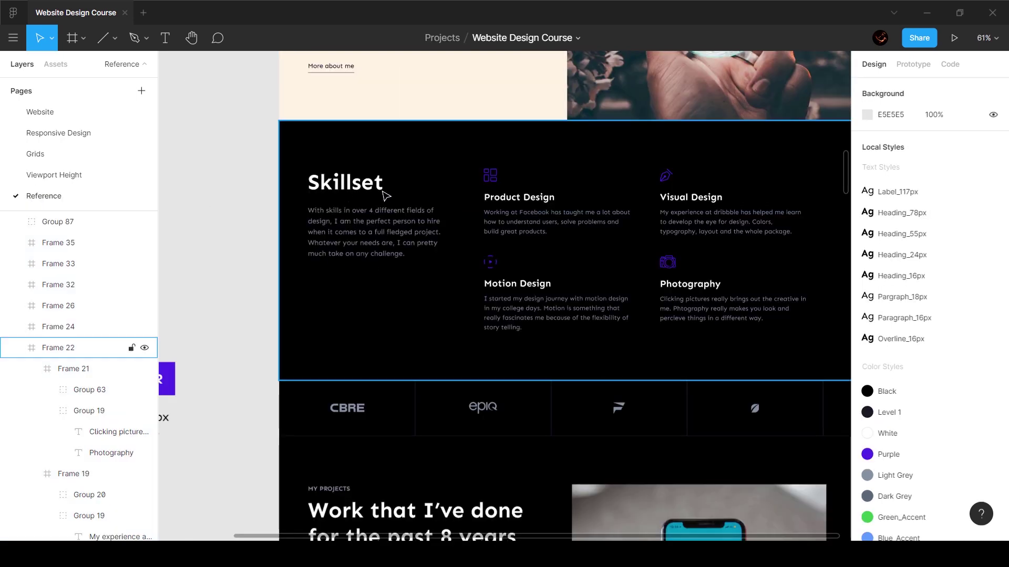
Show the layout grids and extend the Website_1440 frame on the Website page downward to a height of 3401.
key(ctrl+shift+4)
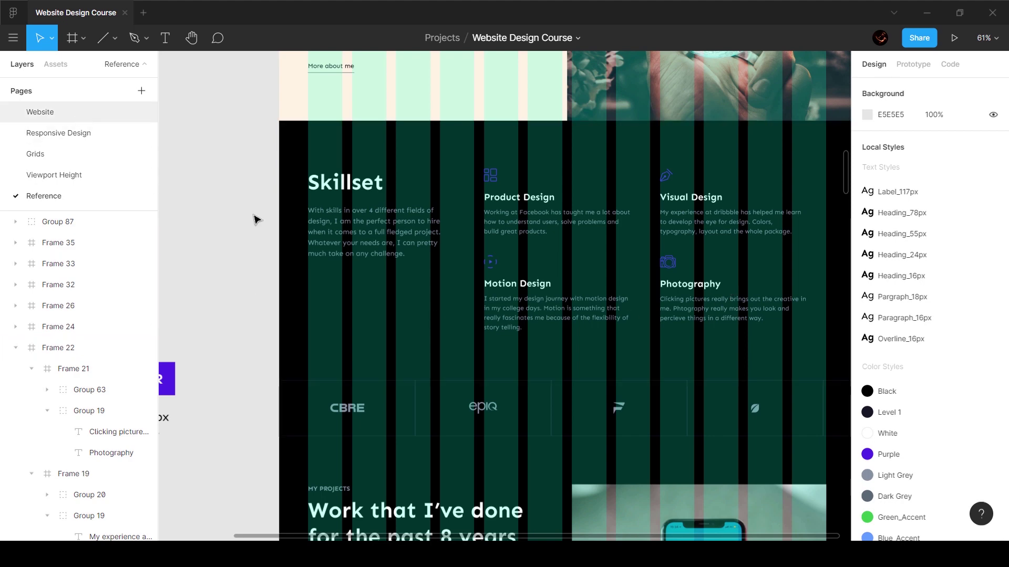
click(40, 112)
scroll(403, 263, up, 5)
scroll(405, 254, down, 5)
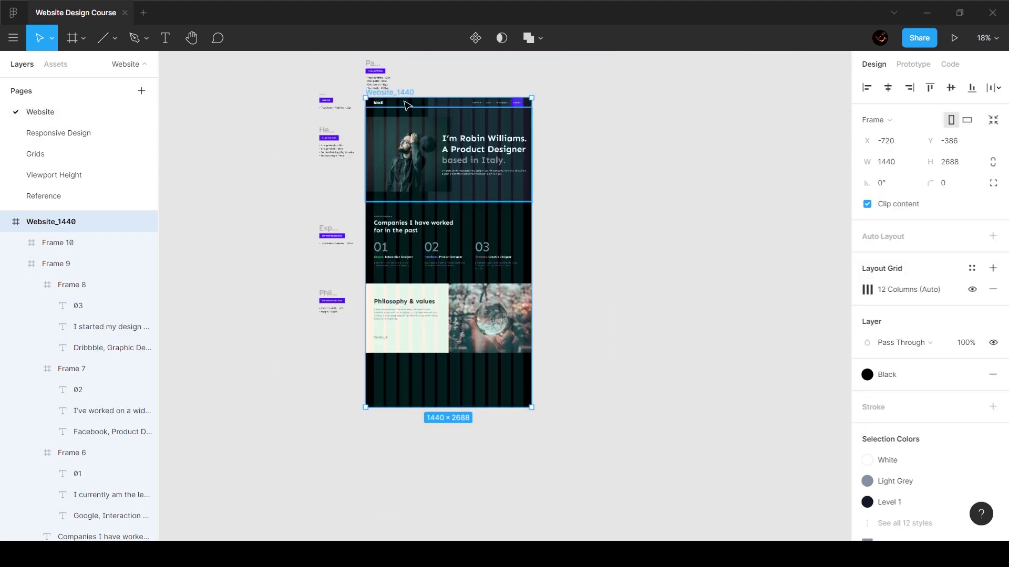
drag(437, 406, 440, 489)
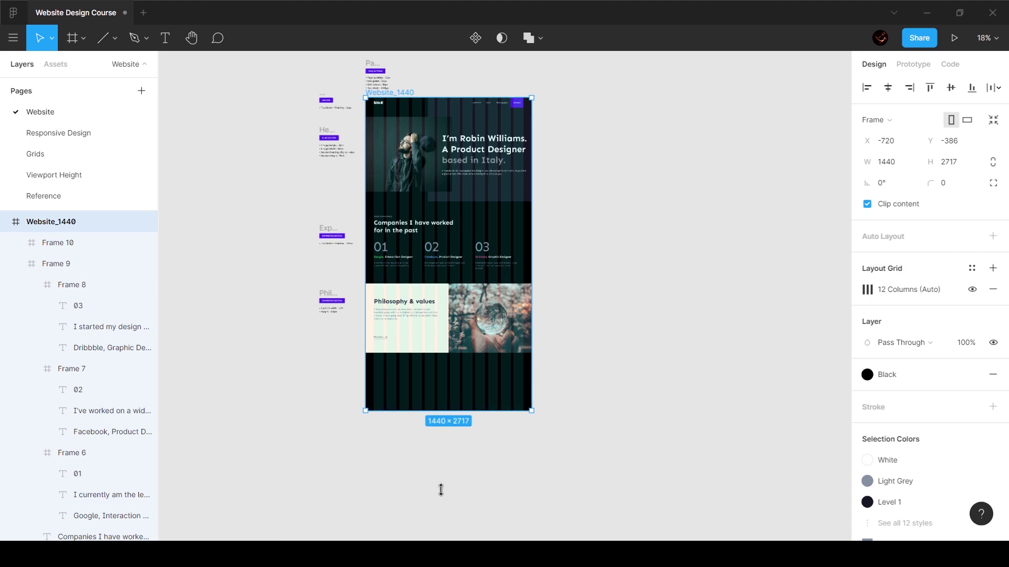
scroll(388, 359, up, 5)
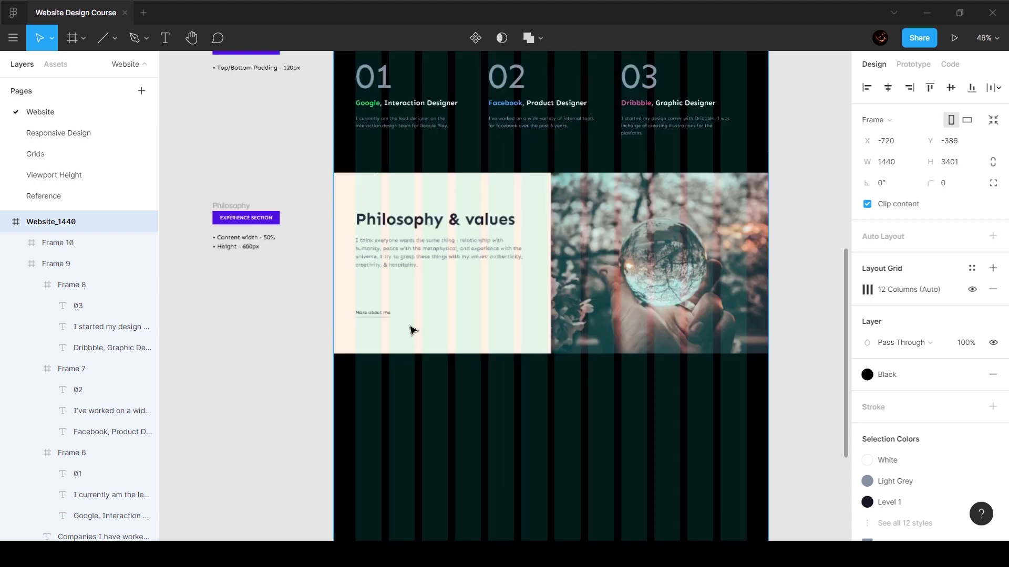
Duplicate the "Philosophy & values" heading and its paragraph into the empty black area below that section.
double_click(393, 294)
click(392, 252)
shift+click(389, 228)
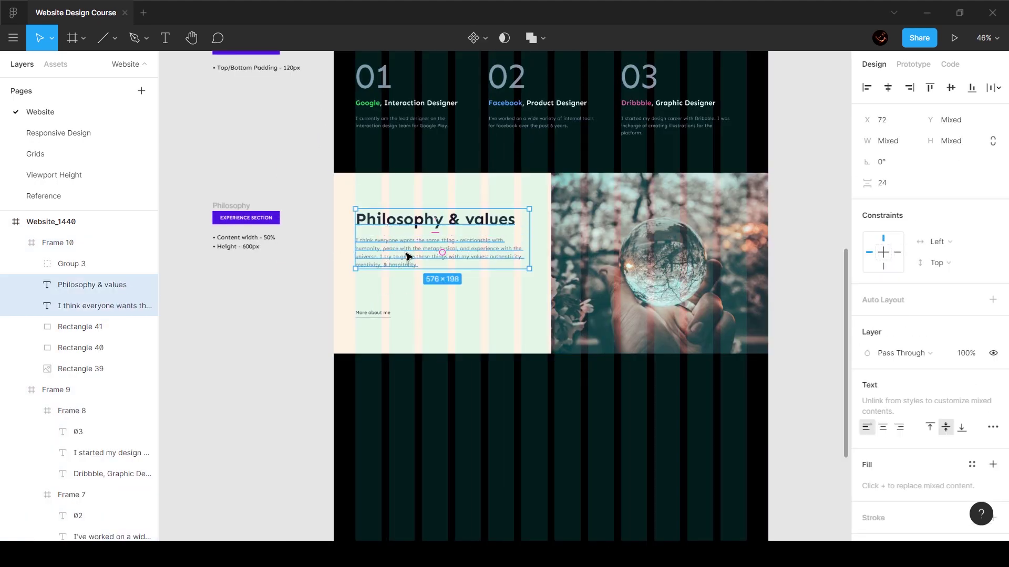
click(412, 425)
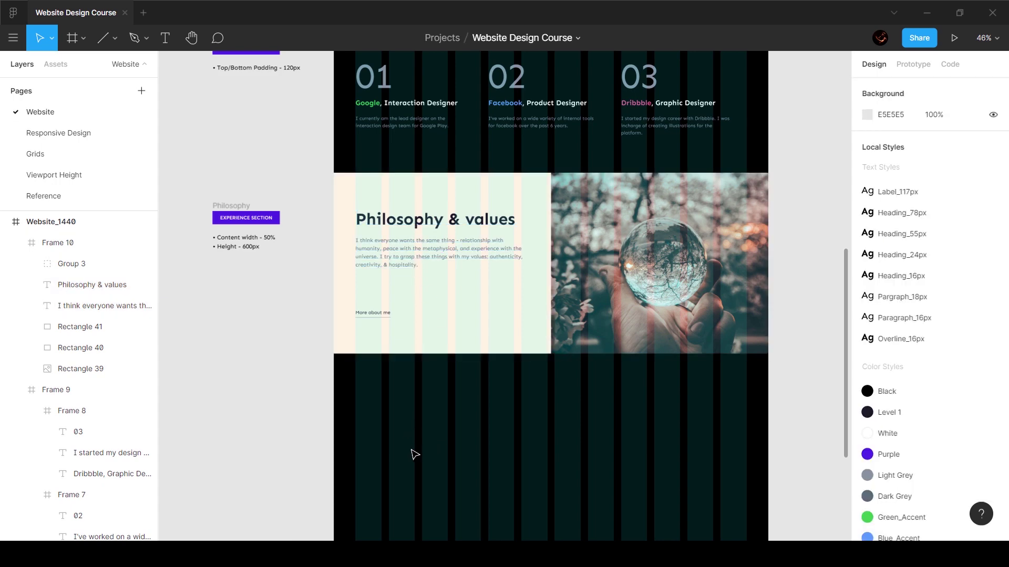
scroll(404, 344, down, 3)
scroll(403, 336, up, 1)
key(ctrl+v)
drag(405, 134, 405, 353)
scroll(391, 335, up, 5)
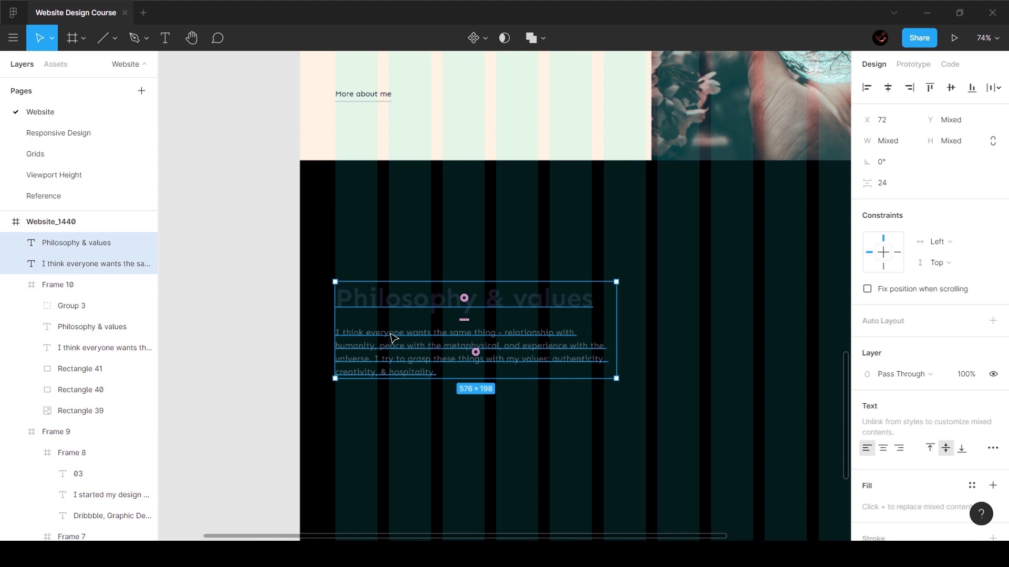
Recolor the duplicated heading with the White style and its paragraph with the Light Grey style.
scroll(953, 420, down, 3)
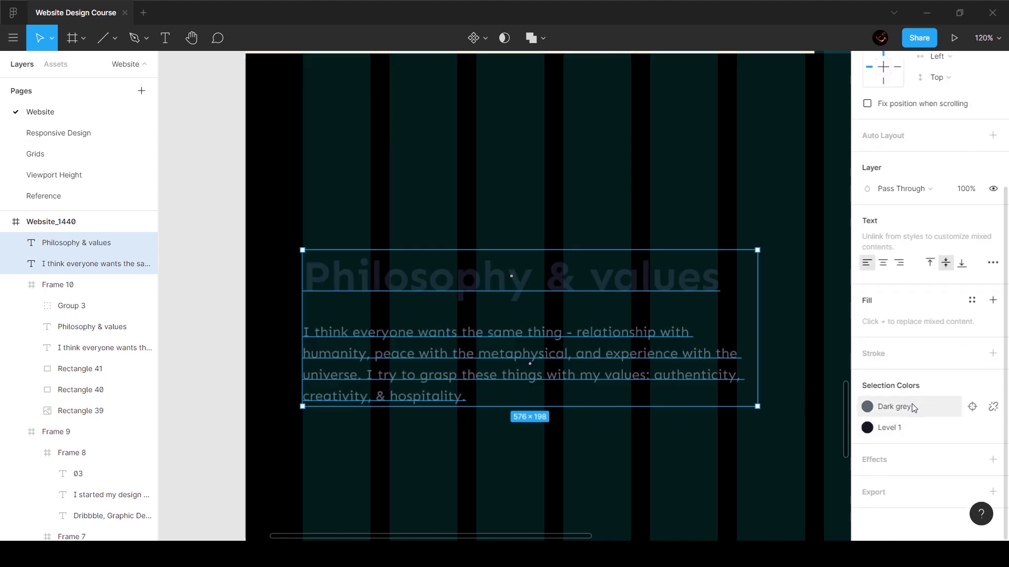
click(907, 430)
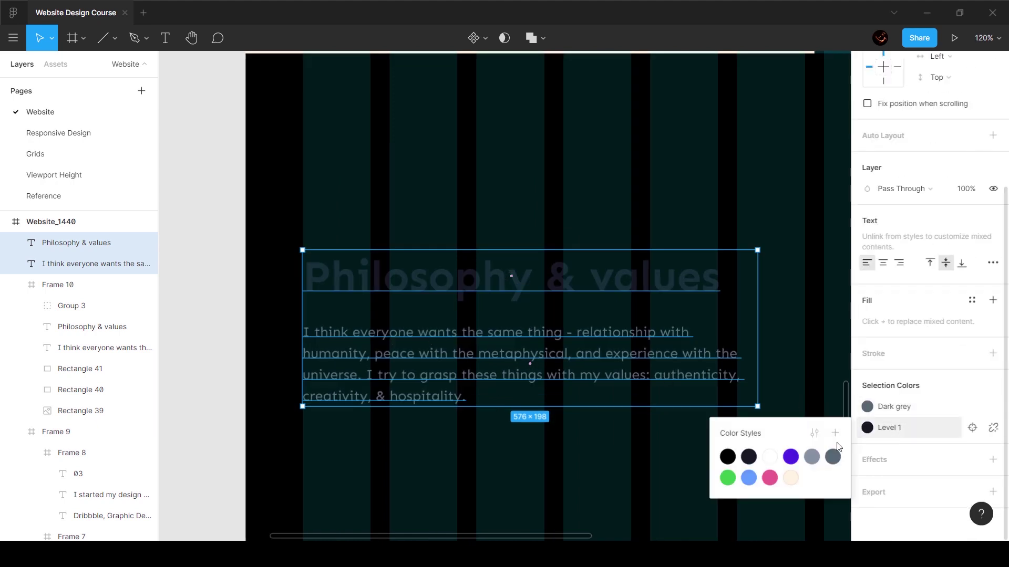
click(770, 457)
click(908, 408)
click(814, 434)
click(538, 461)
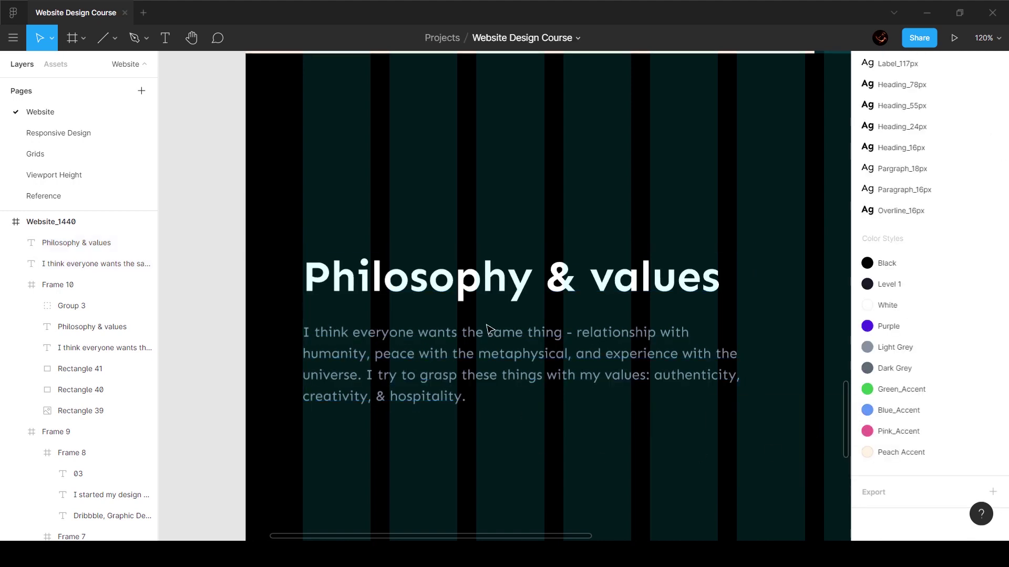
Change the text of the duplicated heading to "Skillset".
click(520, 294)
text(SKi)
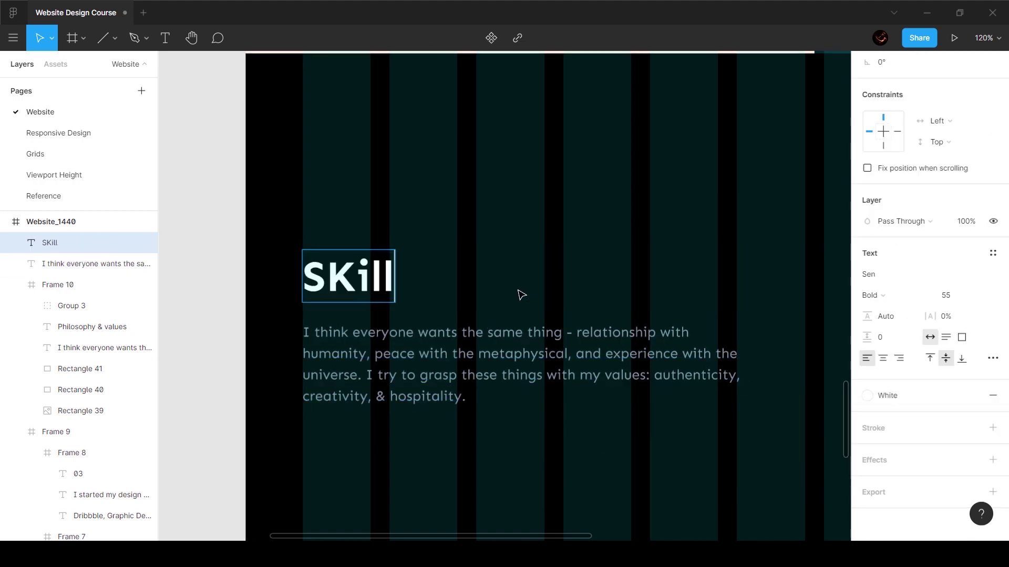
text(ll)
key(BackSpace)
key(BackSpace)
key(BackSpace)
key(BackSpace)
text(kills)
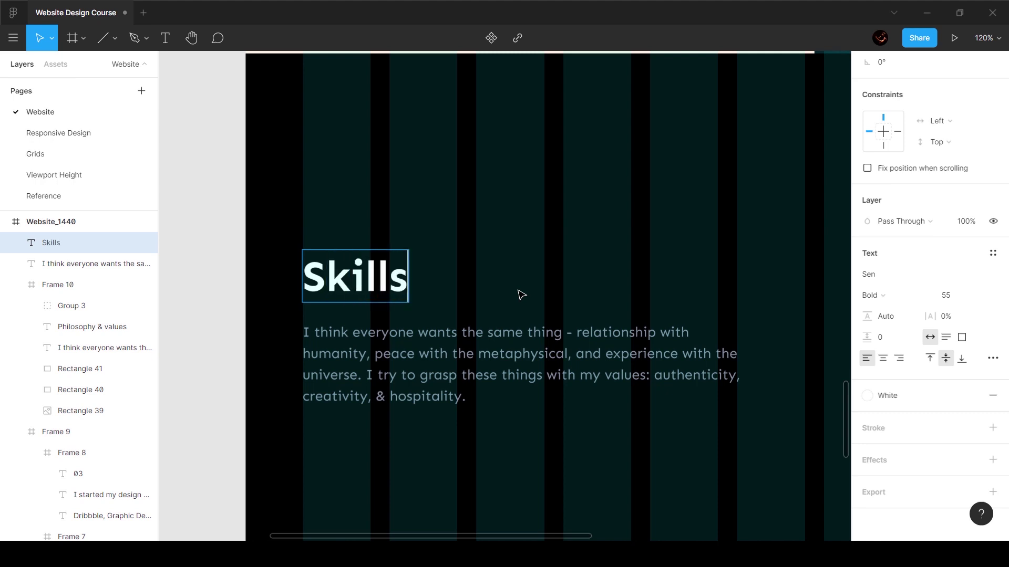
text(et)
key(Escape)
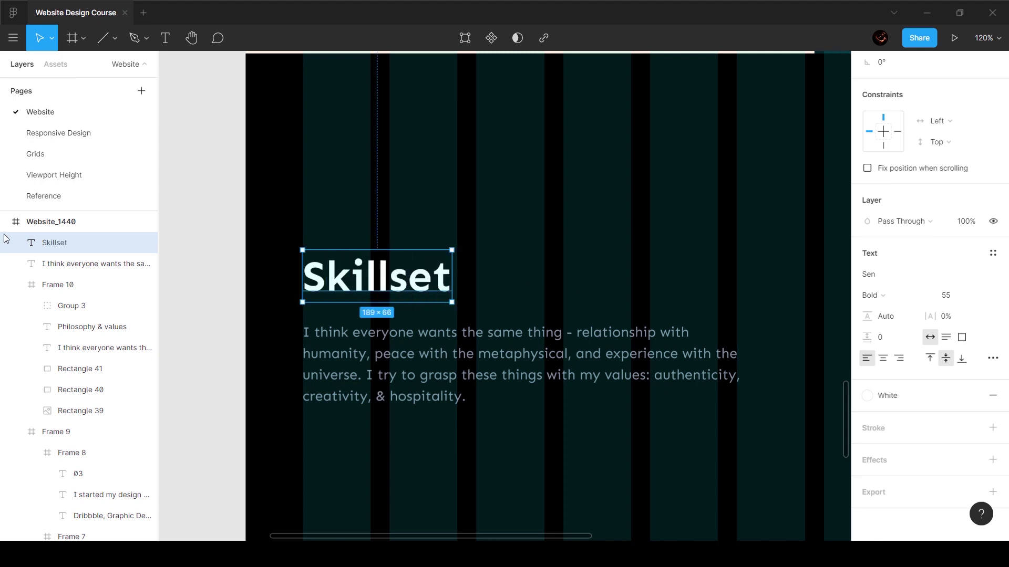
Replace the paragraph under the Skillset heading with the Skillset description copied from the Reference page.
click(86, 194)
double_click(395, 255)
key(ctrl+c)
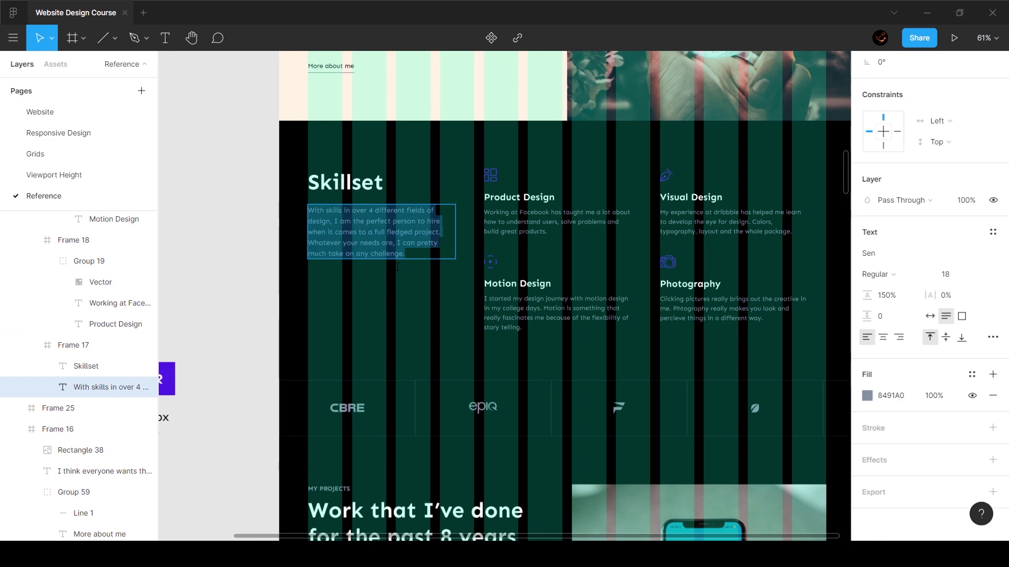
click(70, 113)
double_click(366, 375)
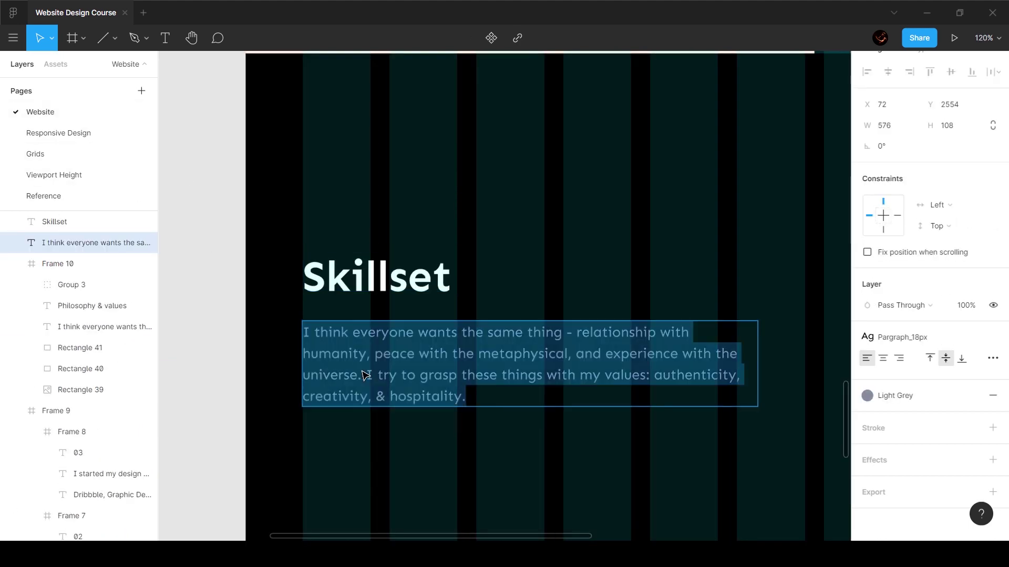
key(ctrl+v)
key(Escape)
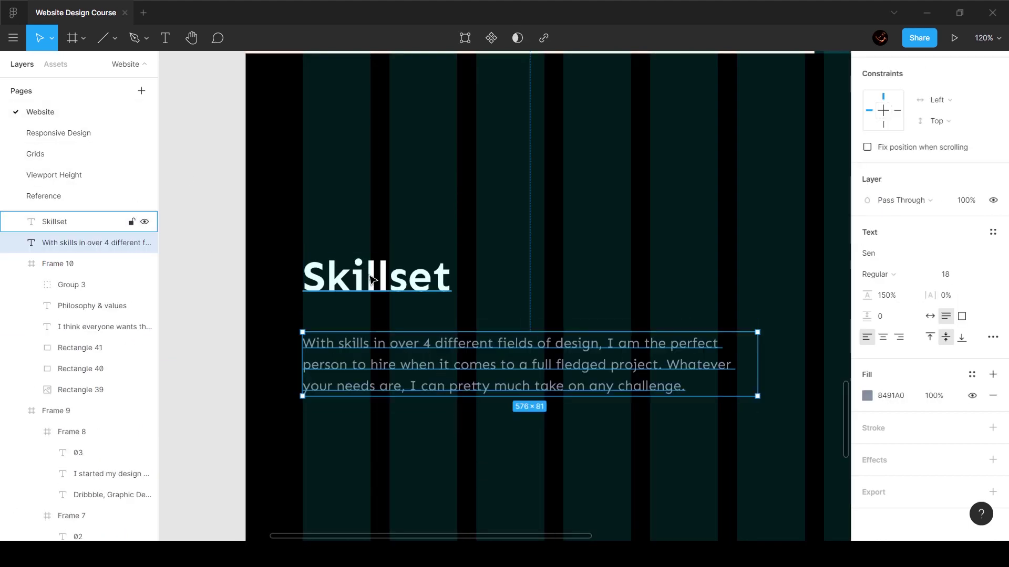
Check the heading-to-paragraph gap in the Philosophy section and set the spacing between the Skillset heading and its paragraph to 24.
scroll(368, 321, up, 8)
click(383, 386)
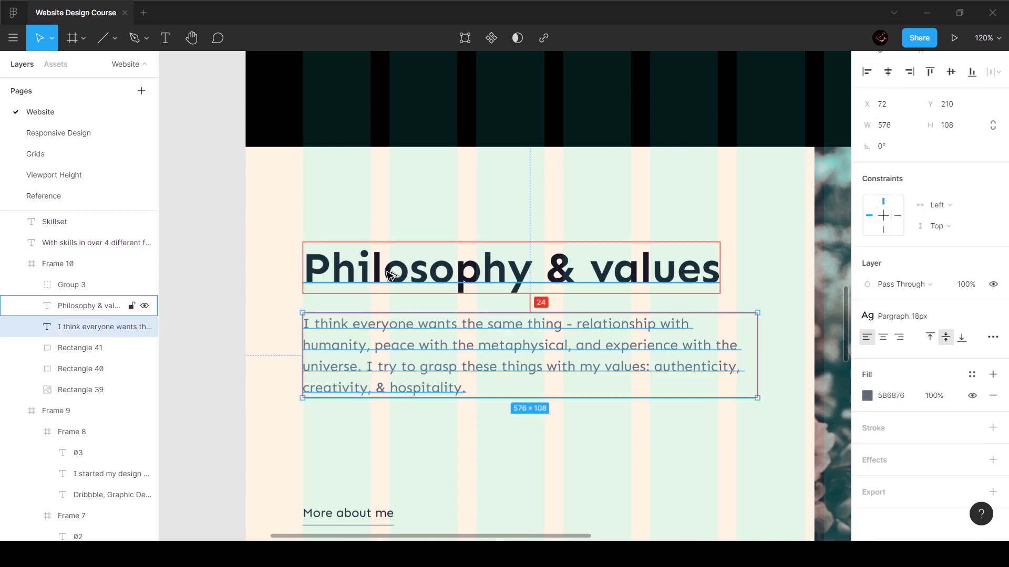
scroll(383, 274, up, 10)
scroll(385, 371, down, 15)
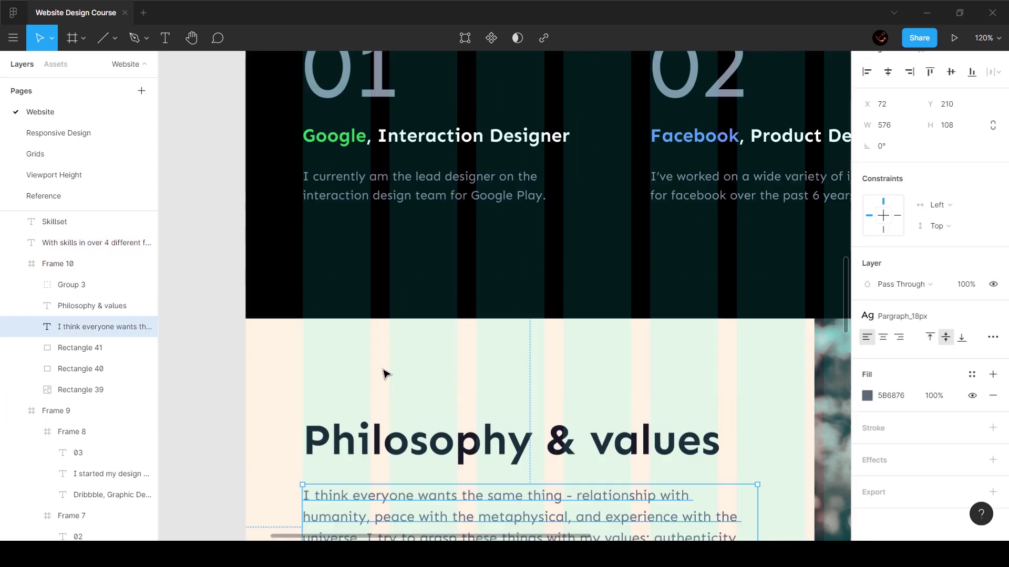
scroll(386, 374, down, 6)
click(408, 276)
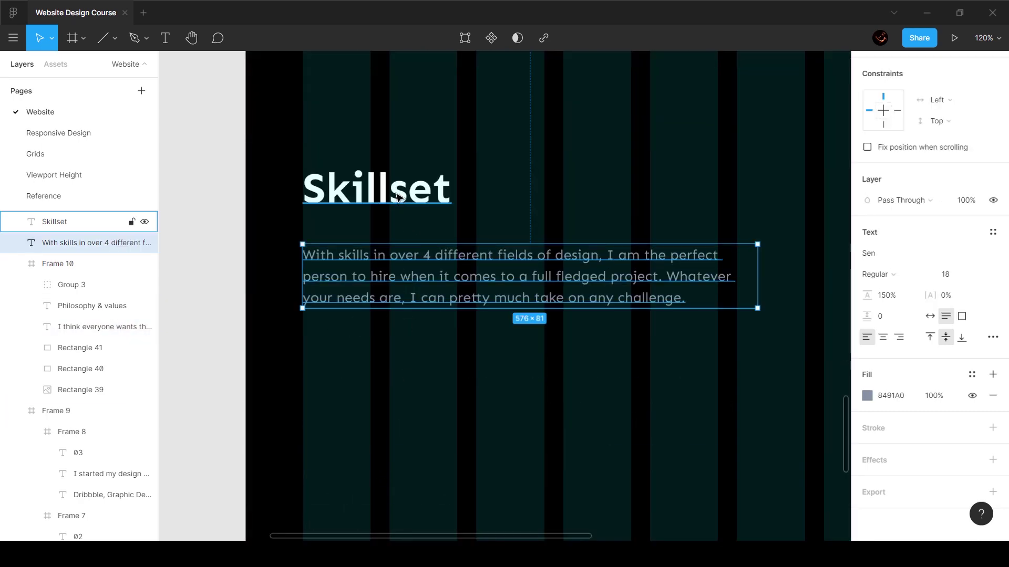
shift+click(396, 195)
scroll(918, 212, up, 4)
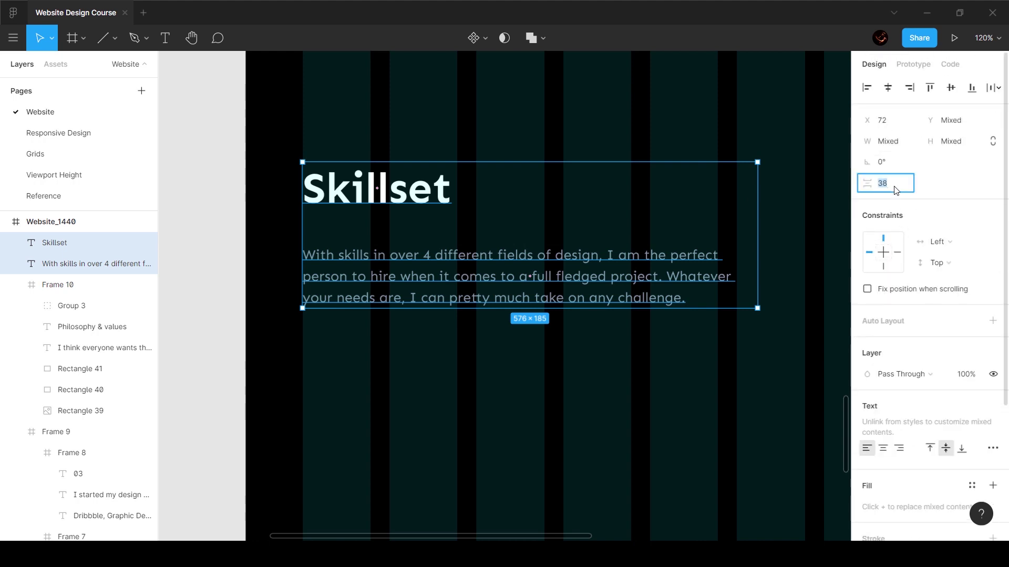
click(896, 190)
text(24)
key(Return)
Move the Skillset heading and paragraph up together until the heading sits at Y 2335 below the Philosophy section.
scroll(509, 271, up, 3)
key(alt)
key(shift+Up)
key(shift+Up)
key(shift+Up)
key(shift+Up)
key(shift+Up)
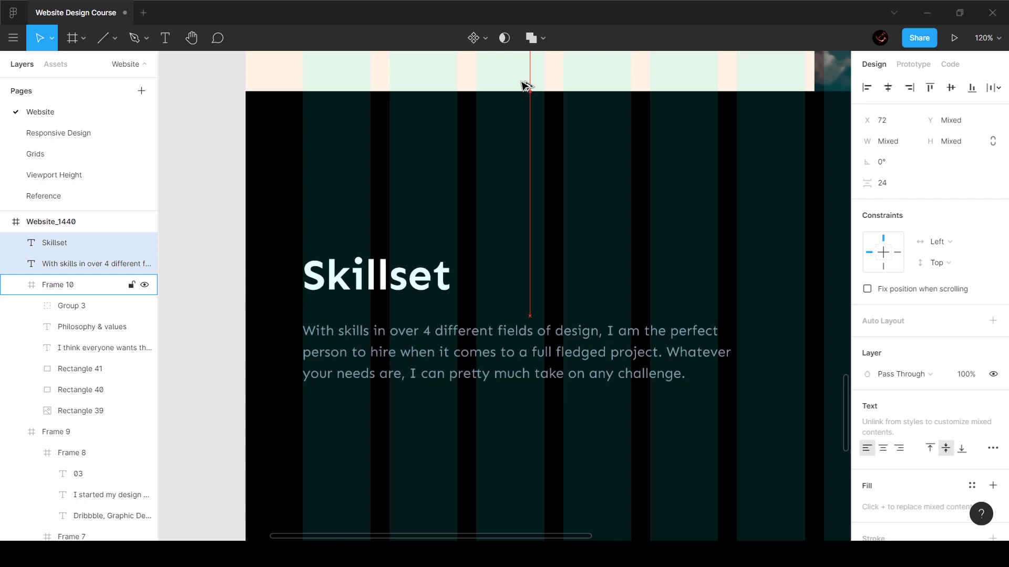
key(shift+Up)
key(shift+Up)
key(shift+Up)
key(shift+Up)
key(shift+Up)
key(shift+Up)
key(shift+Up)
key(shift+Up)
key(shift+Up)
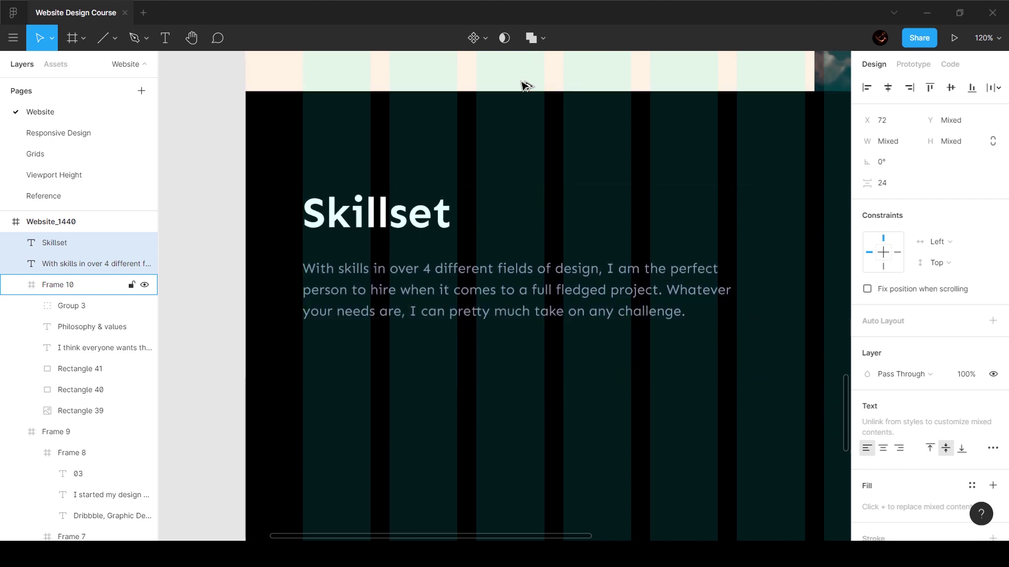
click(576, 203)
Narrow the Skillset paragraph's text box to a width of 416, in line with the layout columns.
scroll(578, 206, down, 5)
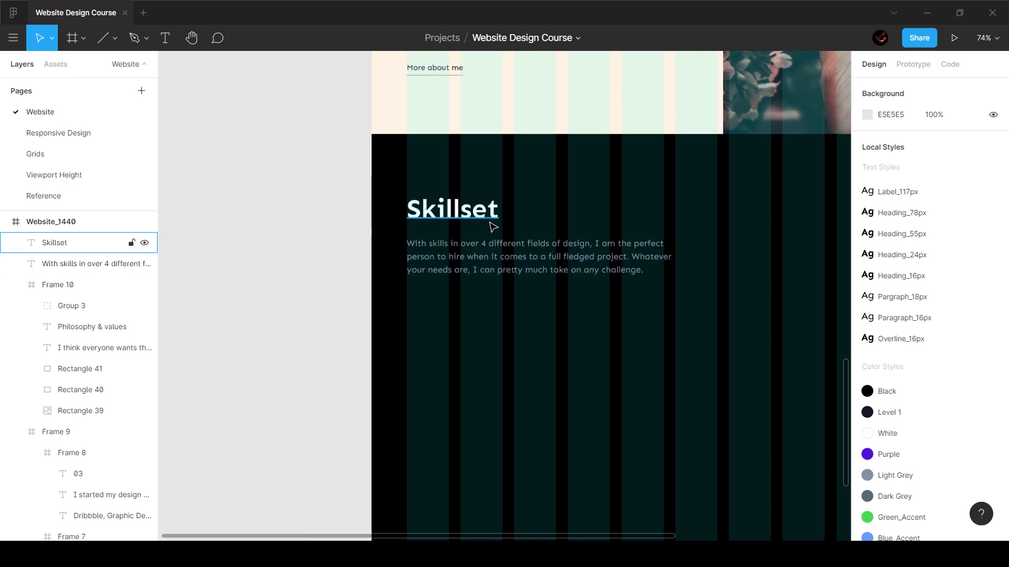
scroll(493, 227, up, 5)
click(742, 278)
drag(811, 274, 685, 270)
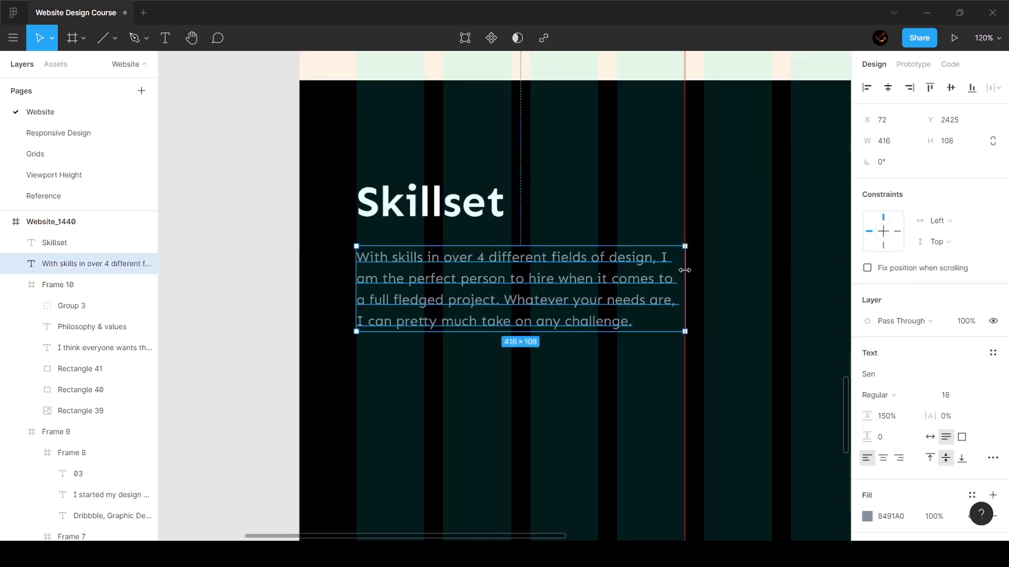
click(603, 368)
Copy the 32 × 32 Product Design icon from the Reference page and paste it beside the Skillset text on the Website page.
scroll(452, 266, down, 5)
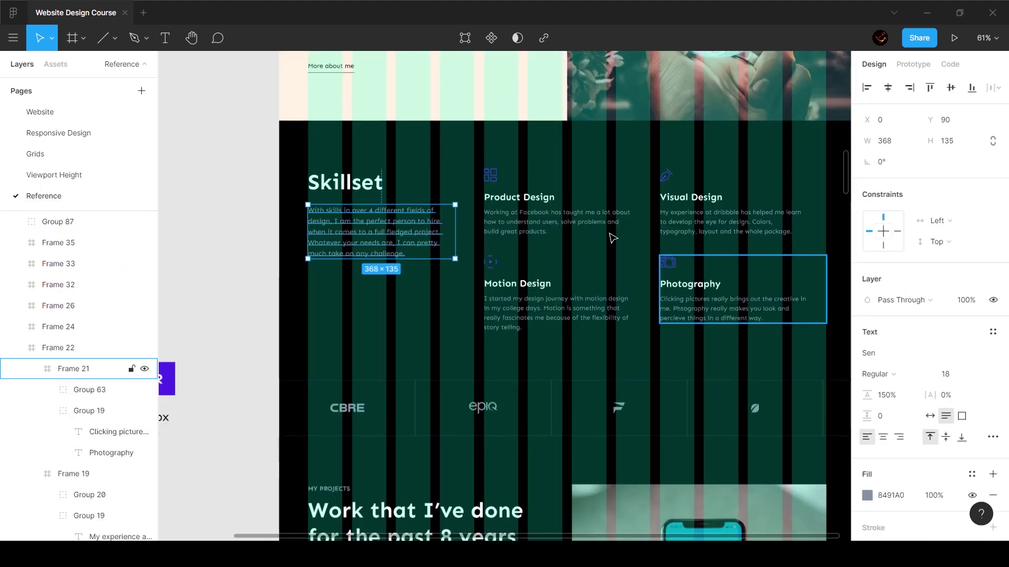
click(505, 197)
click(492, 177)
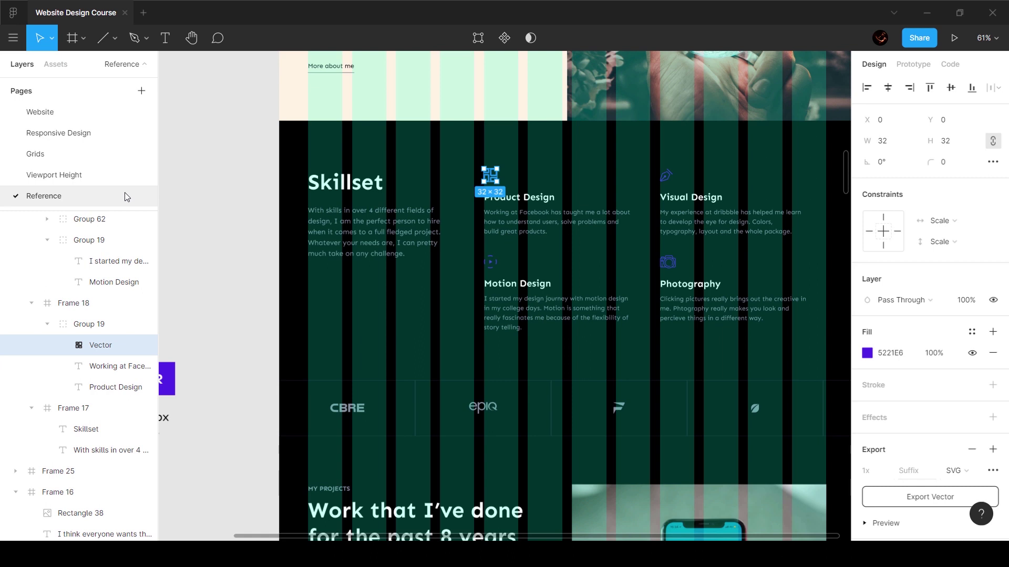
click(98, 111)
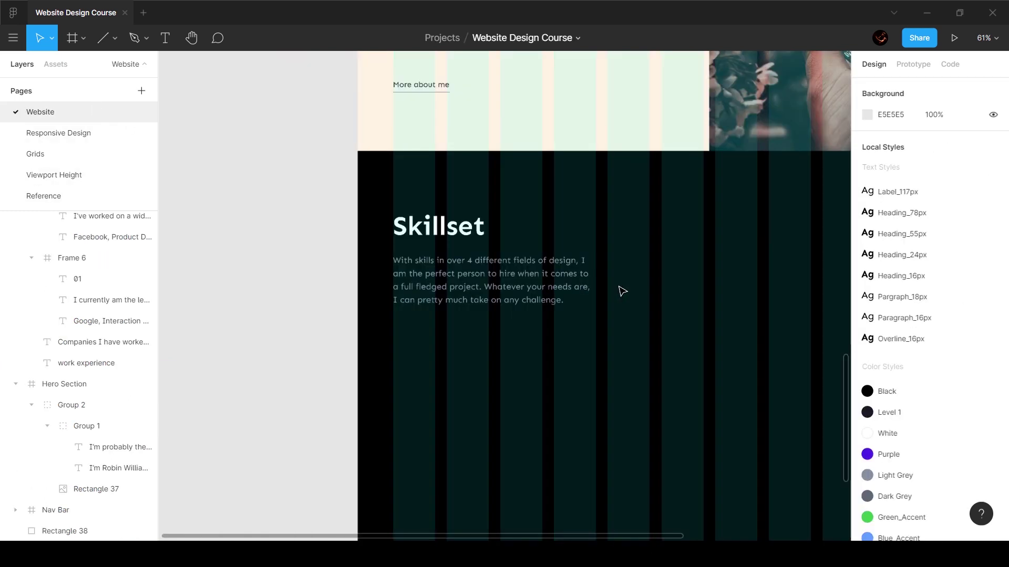
scroll(704, 253, right, 5)
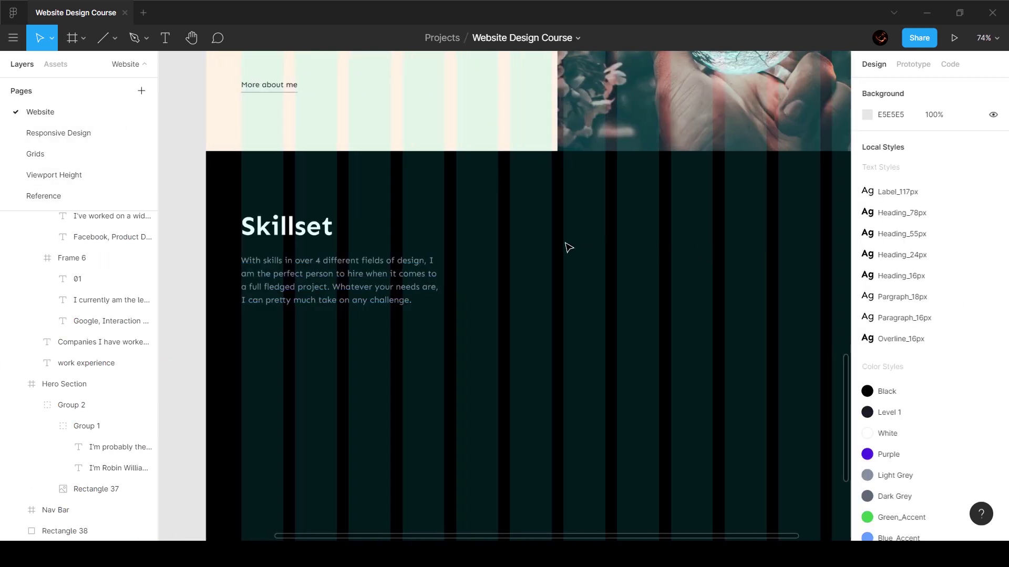
key(ctrl+v)
drag(507, 303, 507, 265)
scroll(507, 268, up, 5)
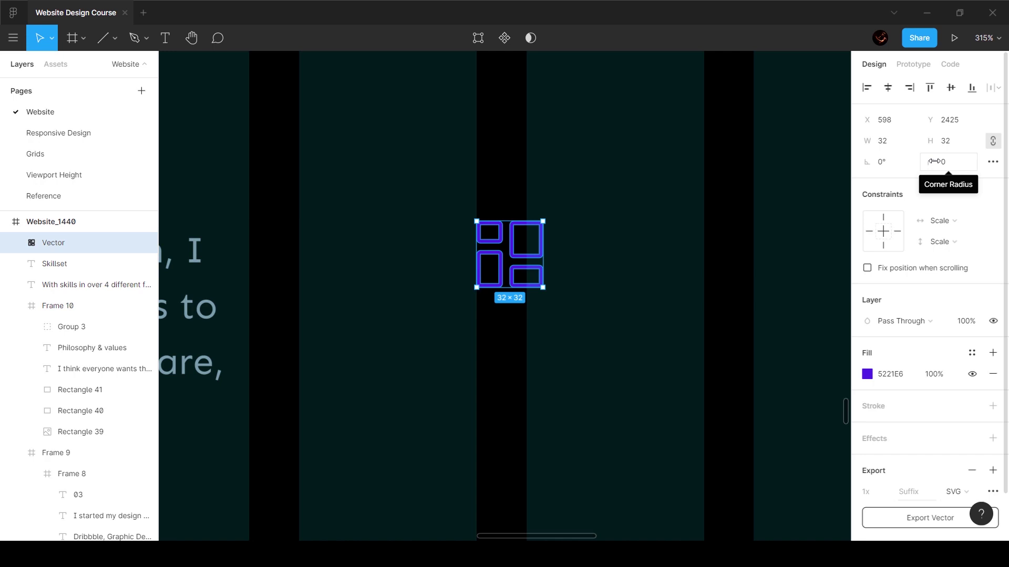
scroll(507, 217, down, 10)
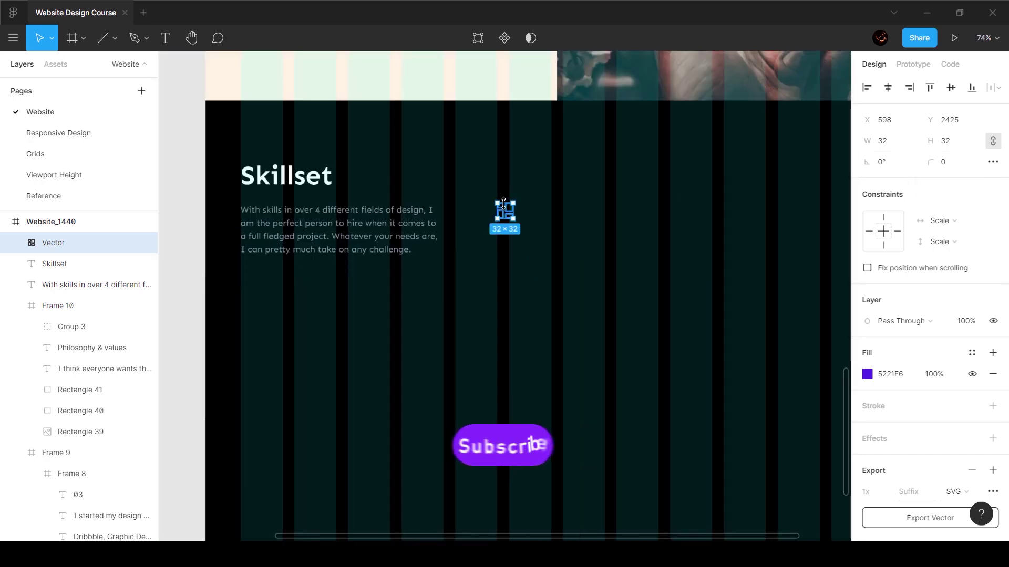
Align the icon to the fifth-column grid edge at X 512 and level with the Skillset heading's top at Y 2335.
drag(504, 212, 461, 173)
key(alt)
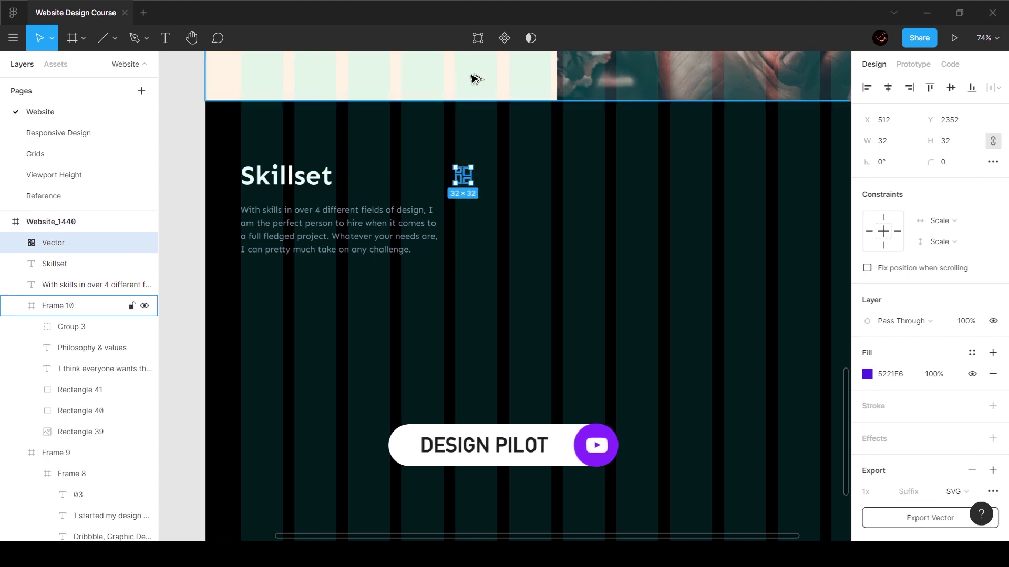
key(shift+Up)
key(alt)
key(Up)
key(Up)
key(Up)
key(Up)
key(Up)
key(Up)
key(Up)
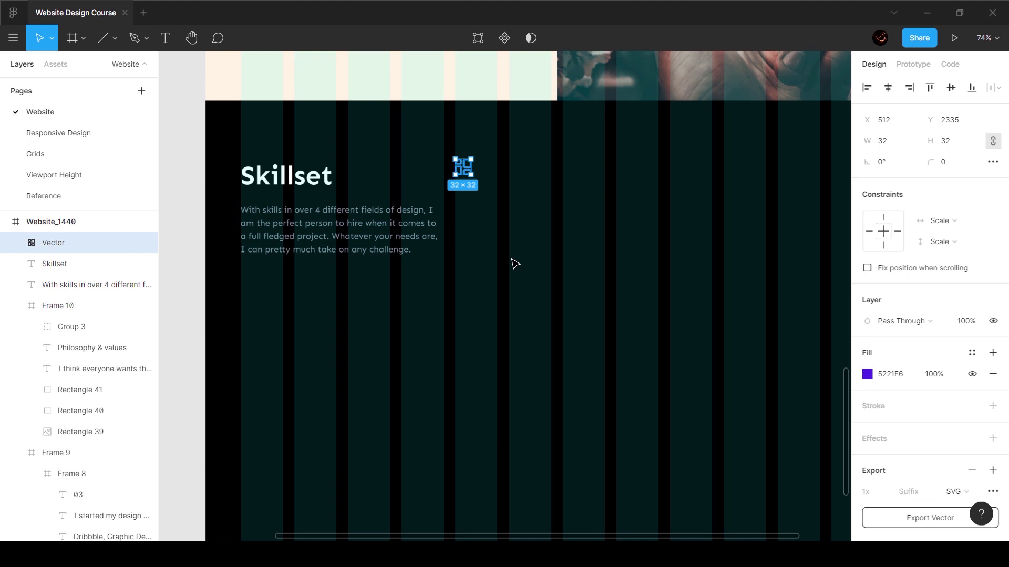
click(509, 194)
Duplicate the Skillset heading and place the copy below the icon at X 512, Y 2379.
scroll(505, 189, up, 3)
click(174, 173)
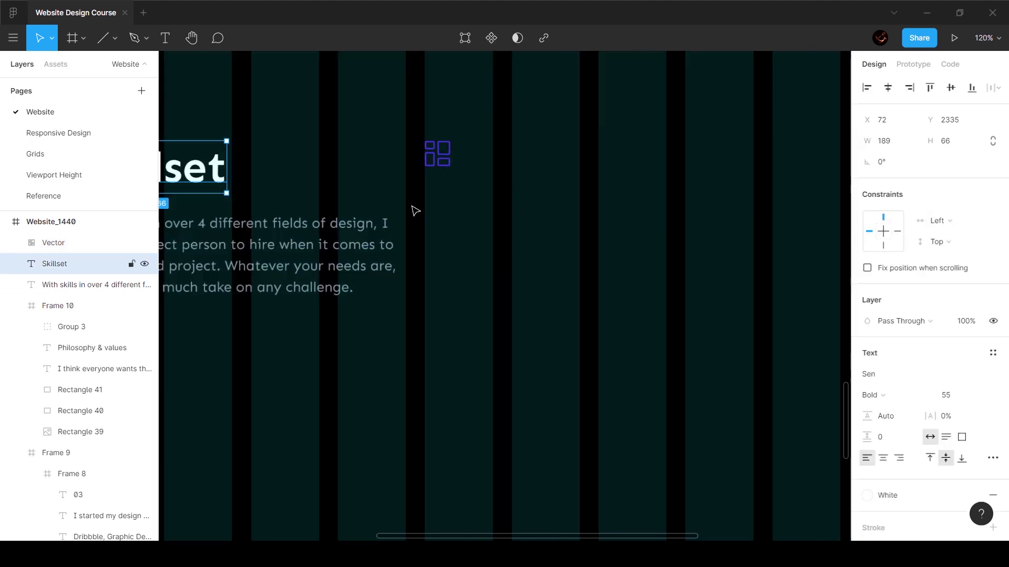
key(ctrl+v)
drag(195, 168, 471, 196)
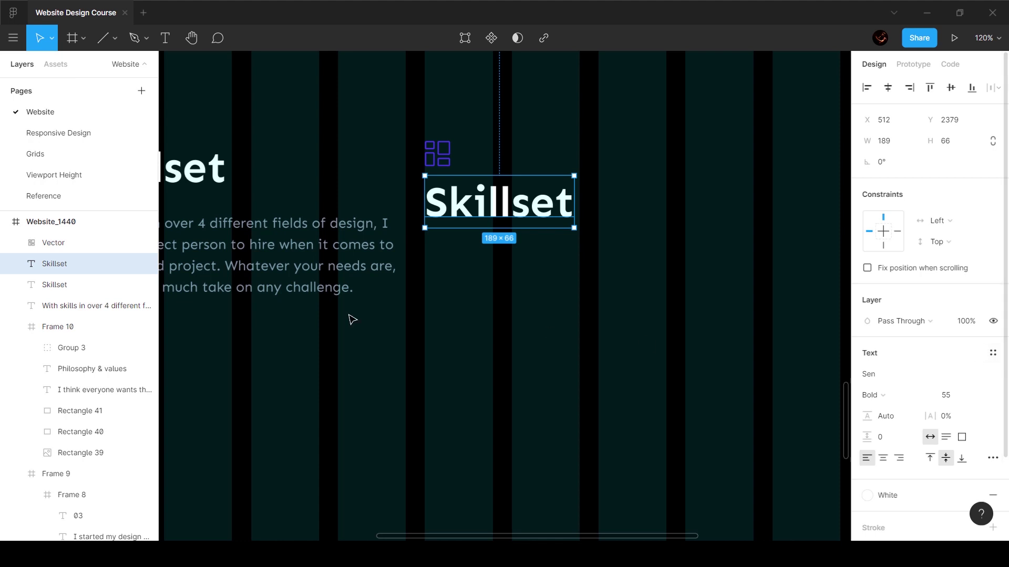
Examine the Product Design heading on the Reference page and the text styles of the existing headings on the Website page.
click(93, 201)
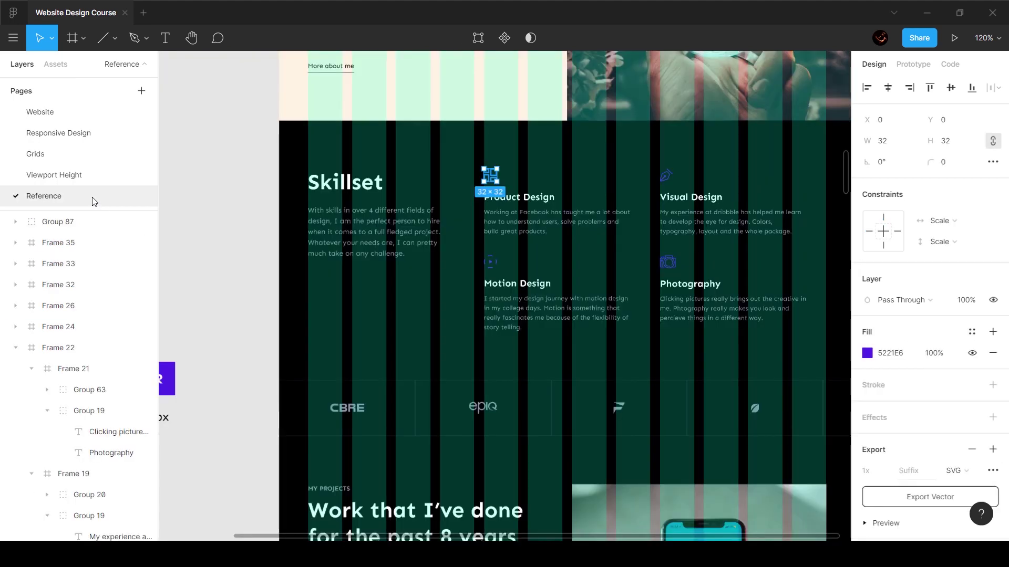
click(519, 198)
click(110, 117)
click(708, 242)
scroll(707, 241, down, 6)
scroll(707, 241, up, 4)
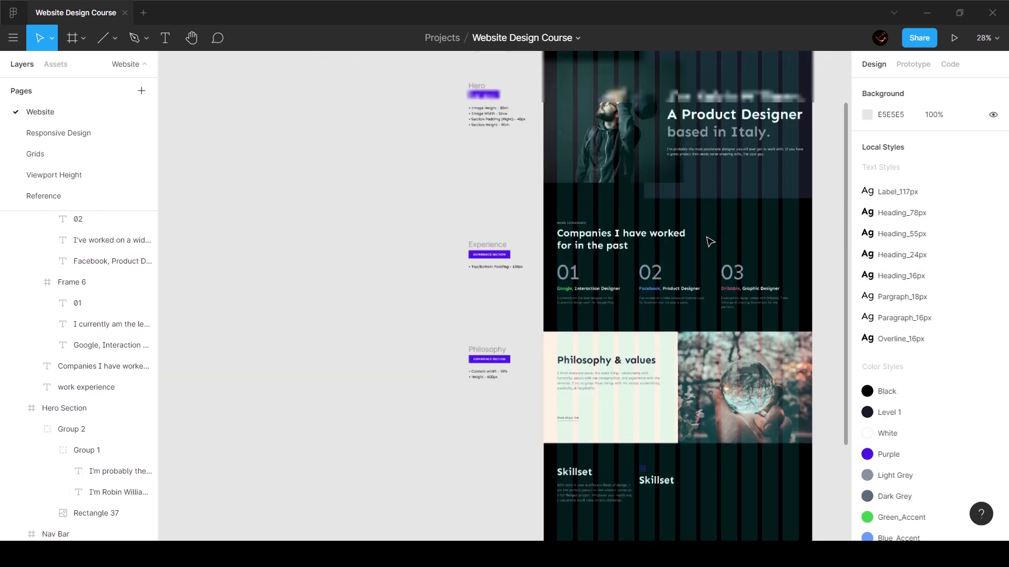
ctrl+click(725, 97)
click(618, 247)
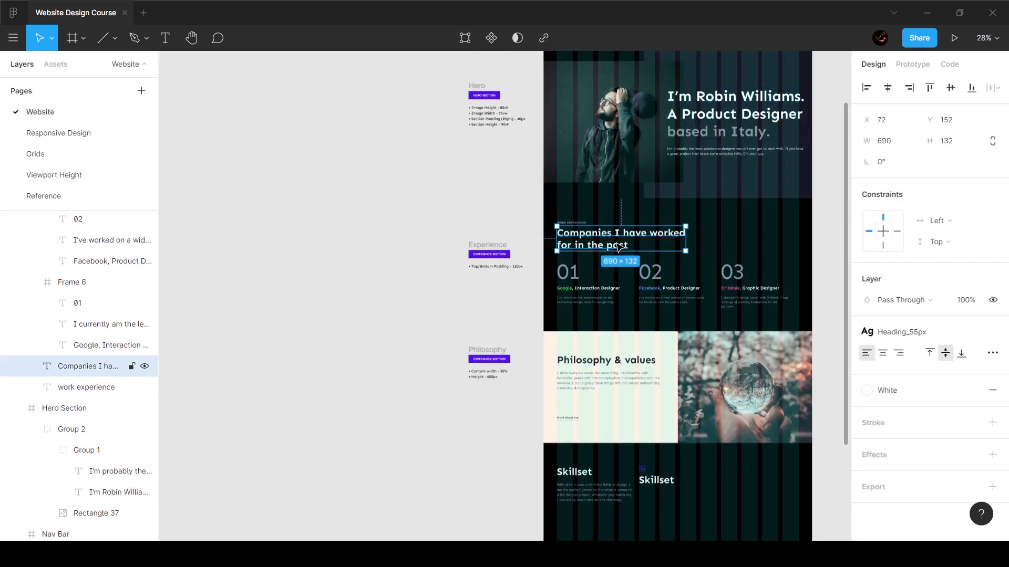
scroll(610, 284, down, 2)
click(592, 296)
click(583, 412)
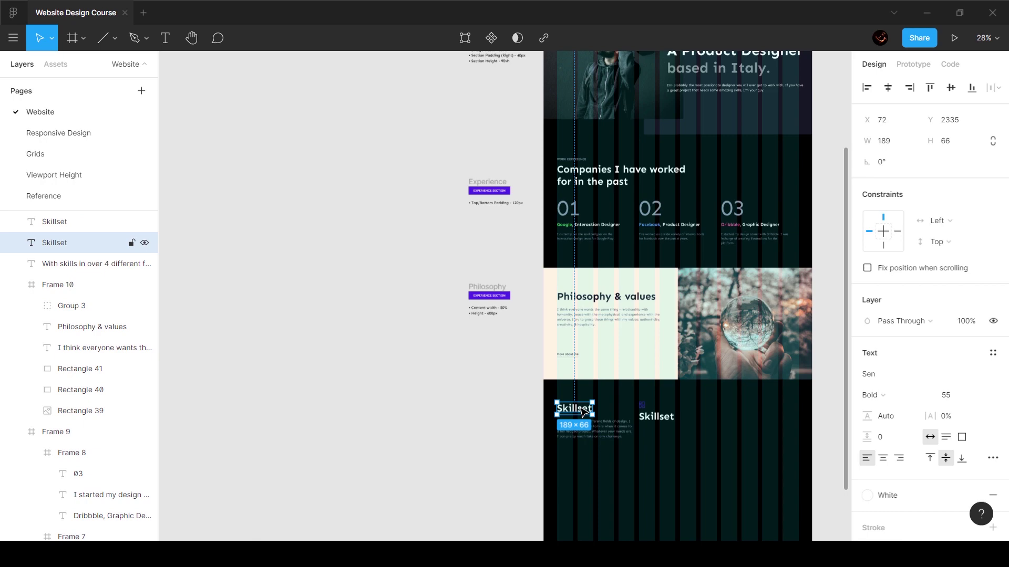
scroll(583, 412, up, 3)
scroll(709, 422, up, 3)
Apply the Heading_24px text style to the copied Skillset heading below the icon.
click(709, 423)
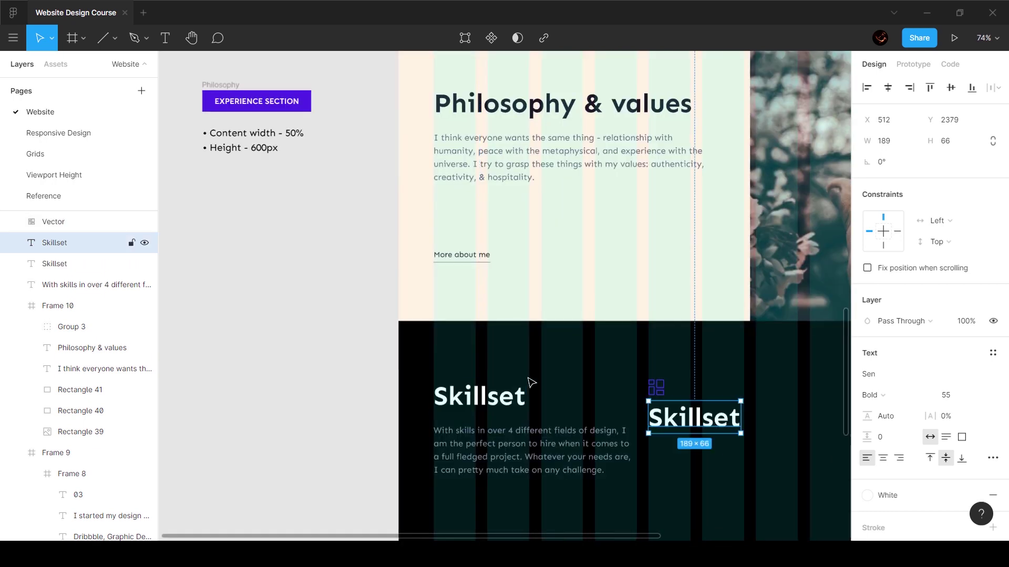
scroll(734, 426, down, 2)
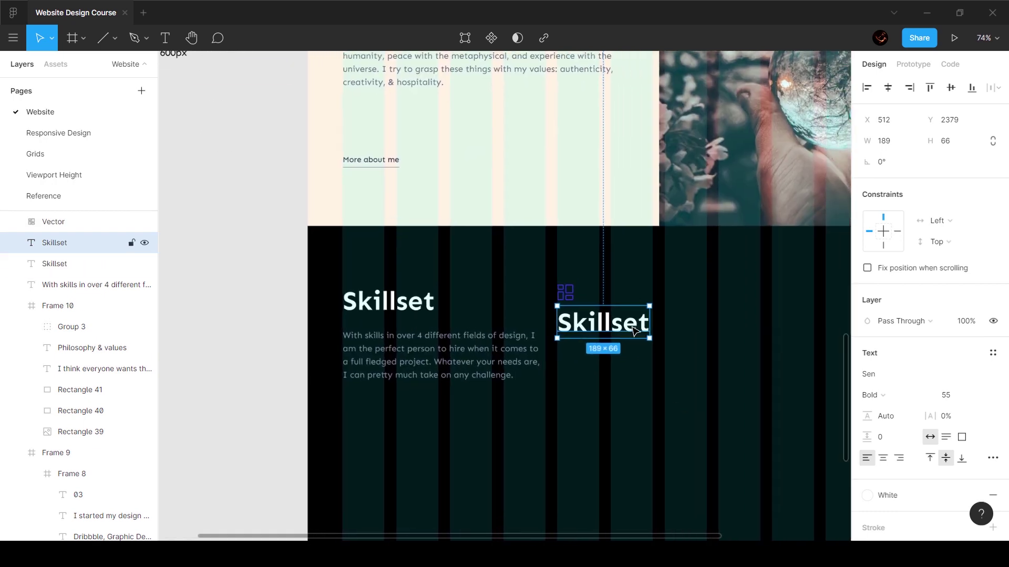
scroll(635, 320, up, 5)
click(994, 357)
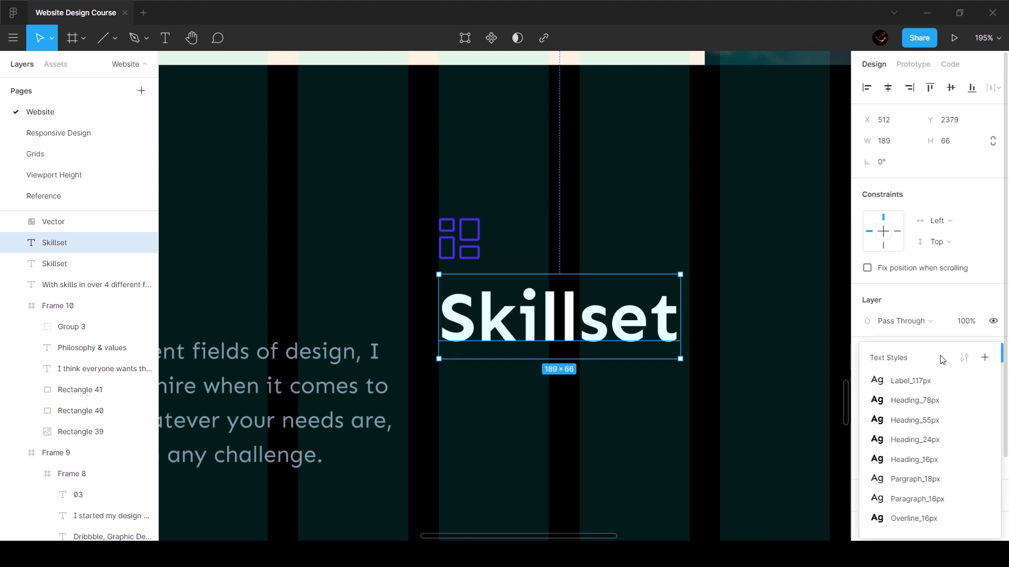
click(915, 440)
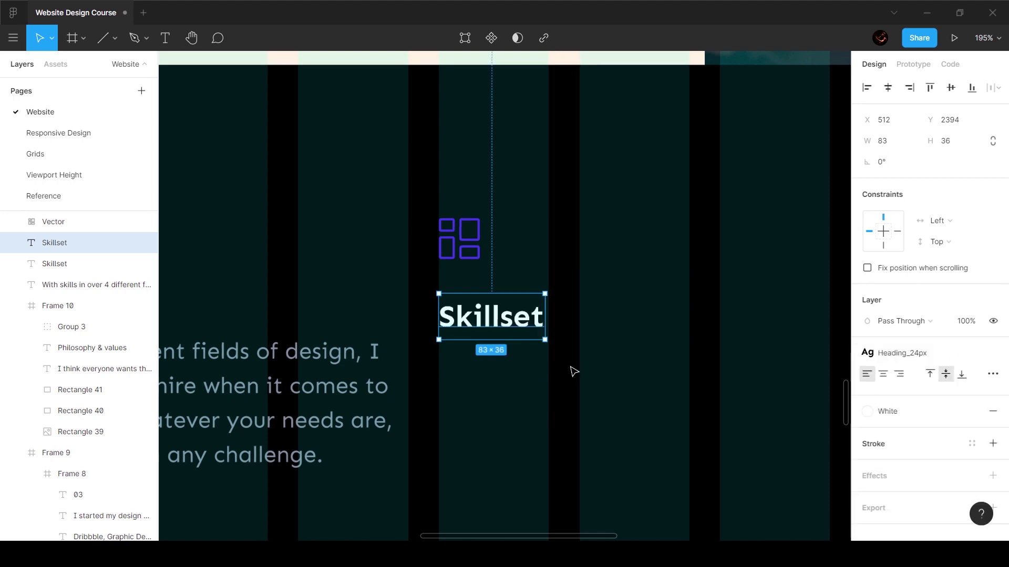
Check the first skill's title on the Reference page and replace the copied heading's text with "Product Design".
click(67, 197)
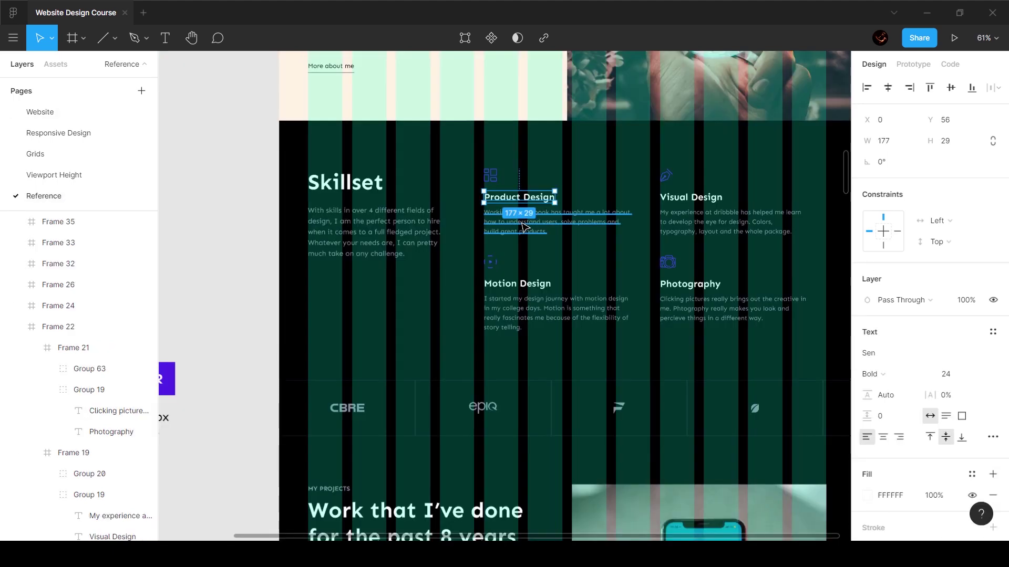
click(50, 133)
click(44, 112)
double_click(514, 329)
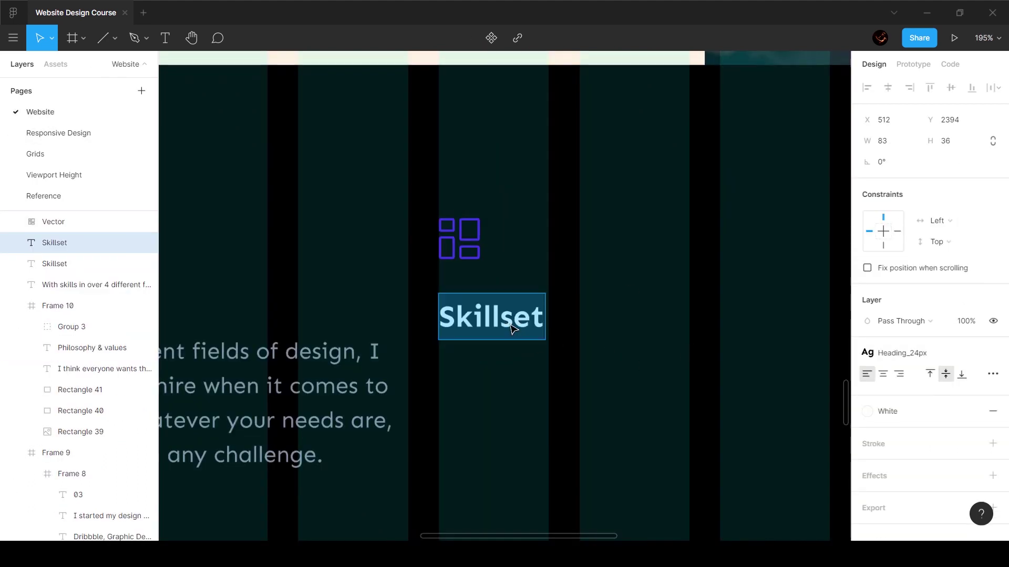
text(Pr)
text(oduct )
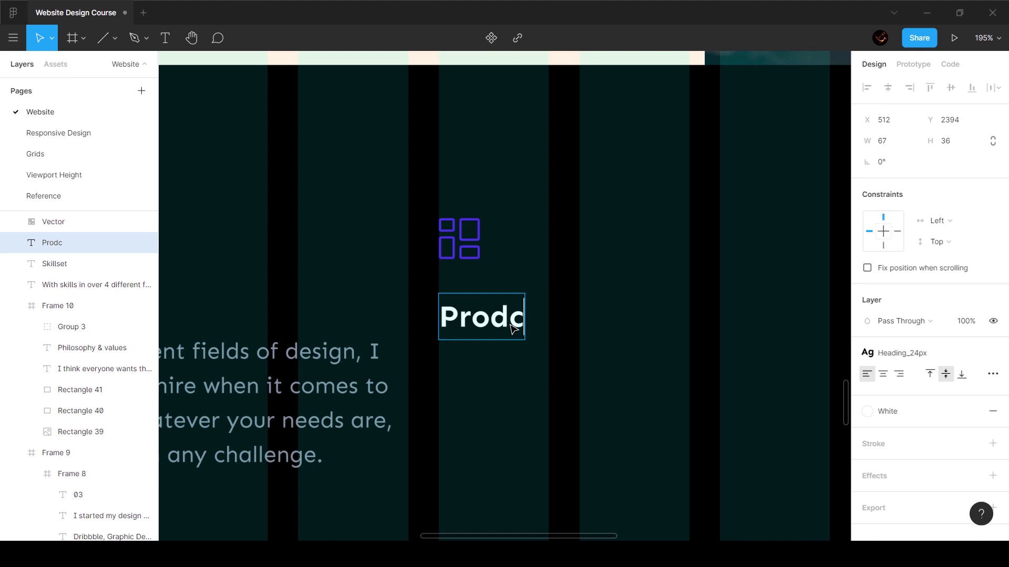
text(Design)
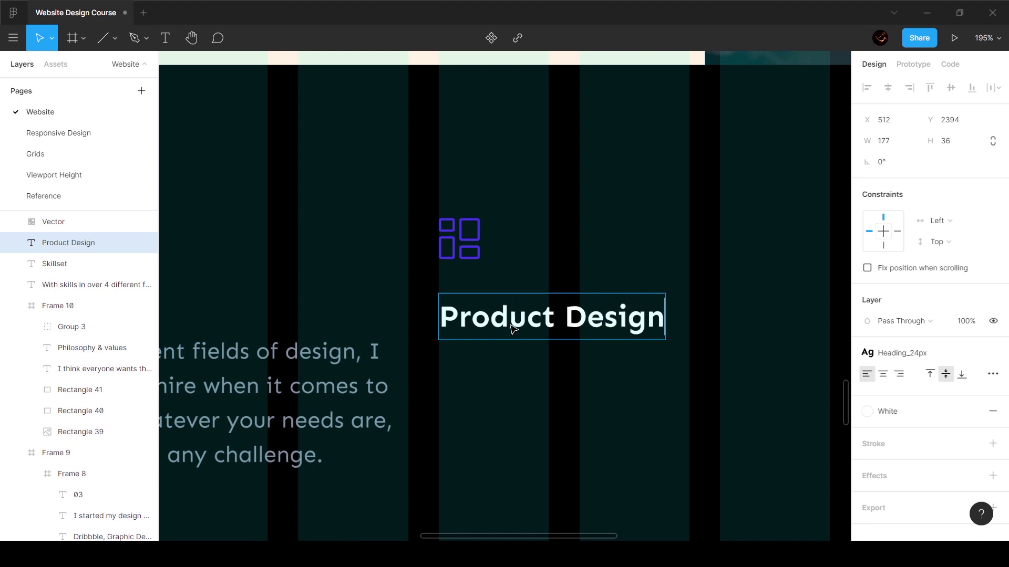
key(Escape)
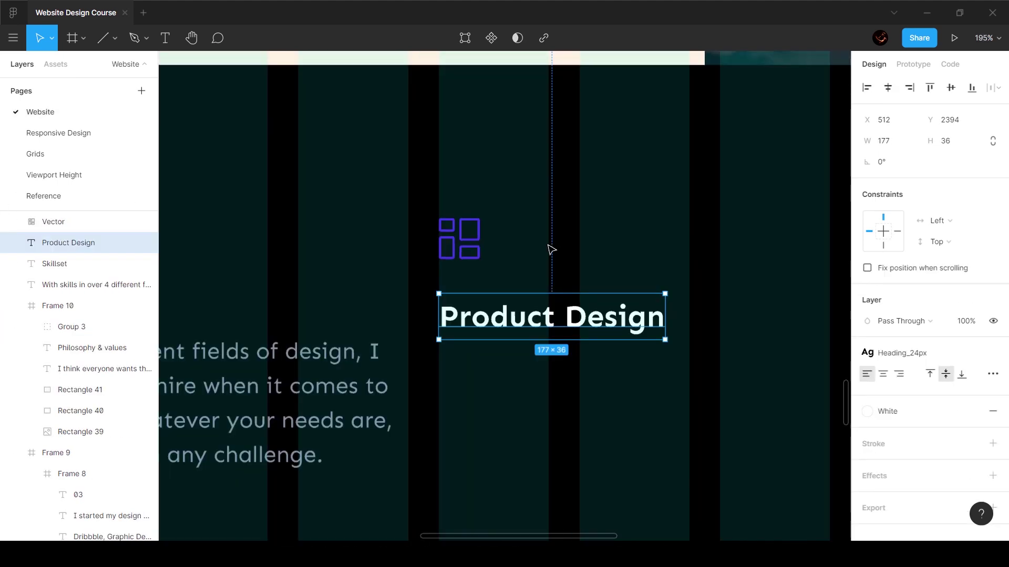
Nudge the Product Design heading up to Y 2391, 24 px below the icon.
key(alt+Up)
key(Up)
key(Up)
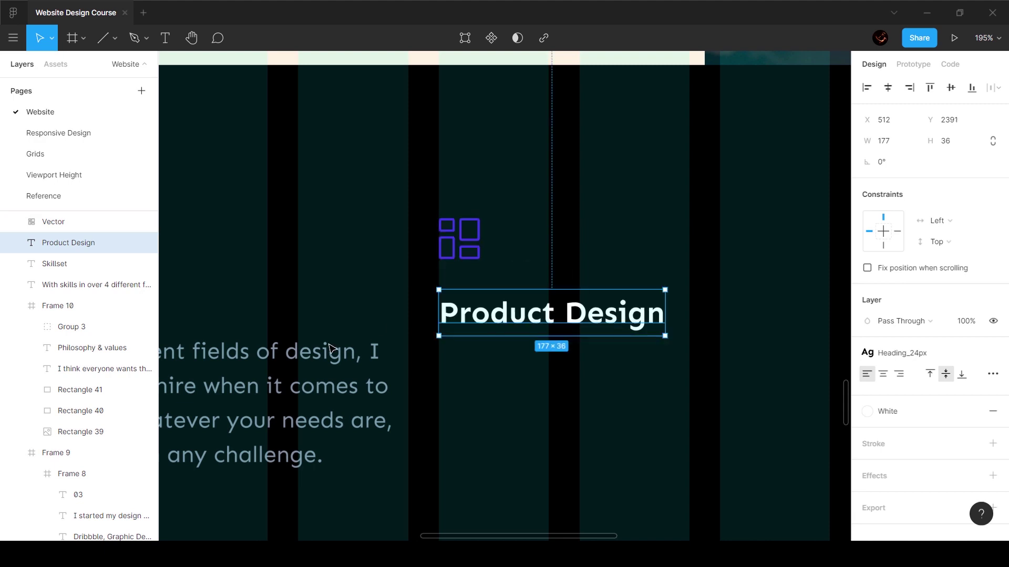
Duplicate the Skillset paragraph and place the copy below the Product Design heading at X 512, Y 2533.
scroll(328, 342, down, 5)
click(284, 385)
click(452, 385)
drag(260, 366, 473, 419)
Apply the Pargraph_18px text style to the original Skillset paragraph.
click(268, 380)
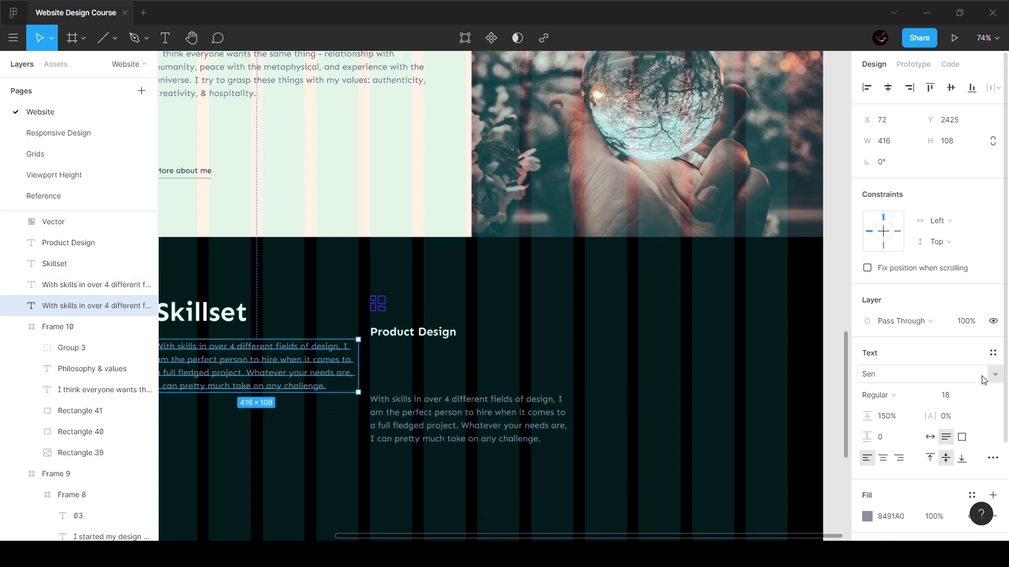
click(991, 354)
click(916, 477)
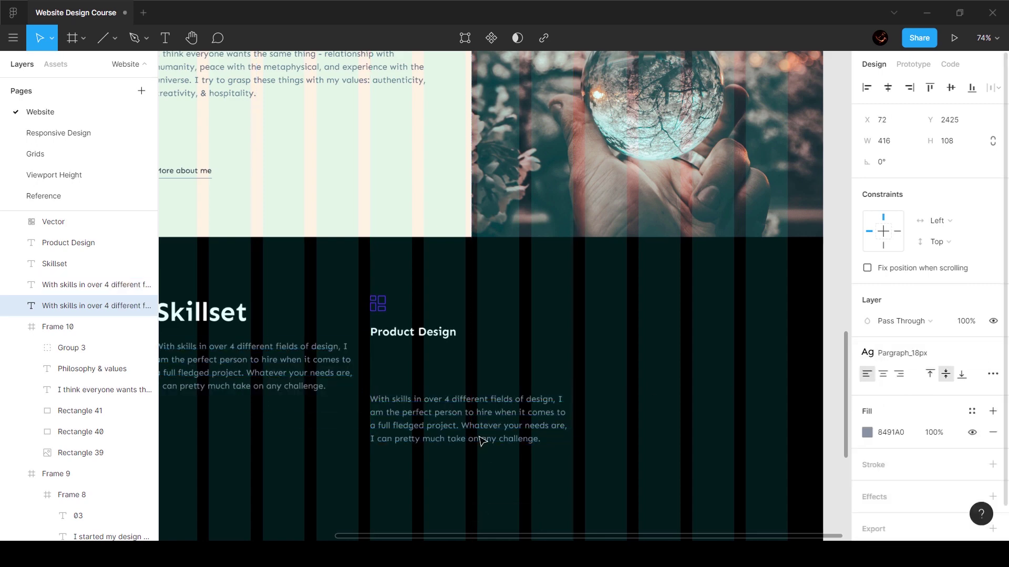
Apply the Paragraph_16px text style to the copied paragraph under Product Design.
click(430, 432)
click(992, 354)
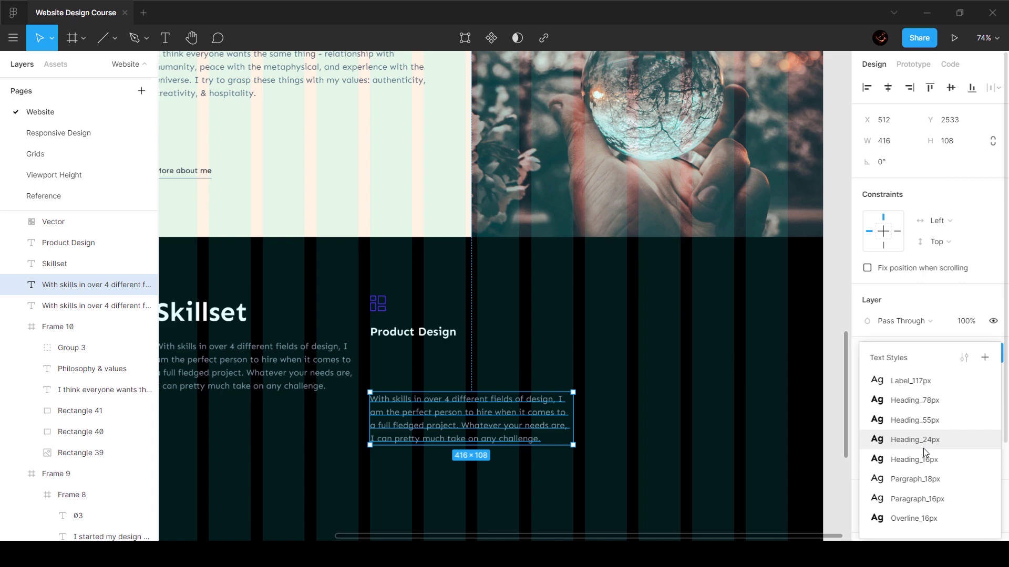
click(935, 462)
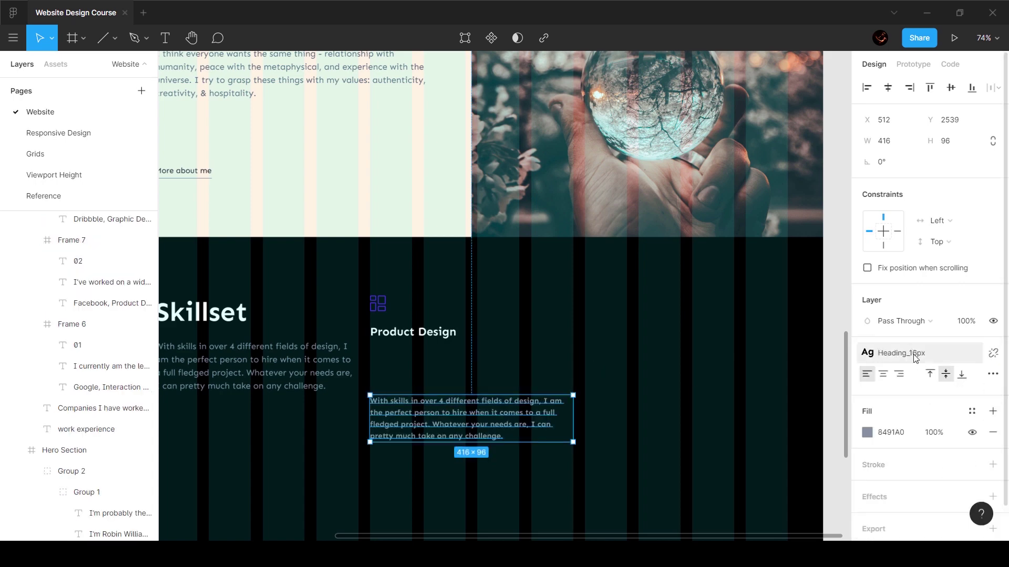
click(992, 353)
click(934, 499)
scroll(392, 405, up, 5)
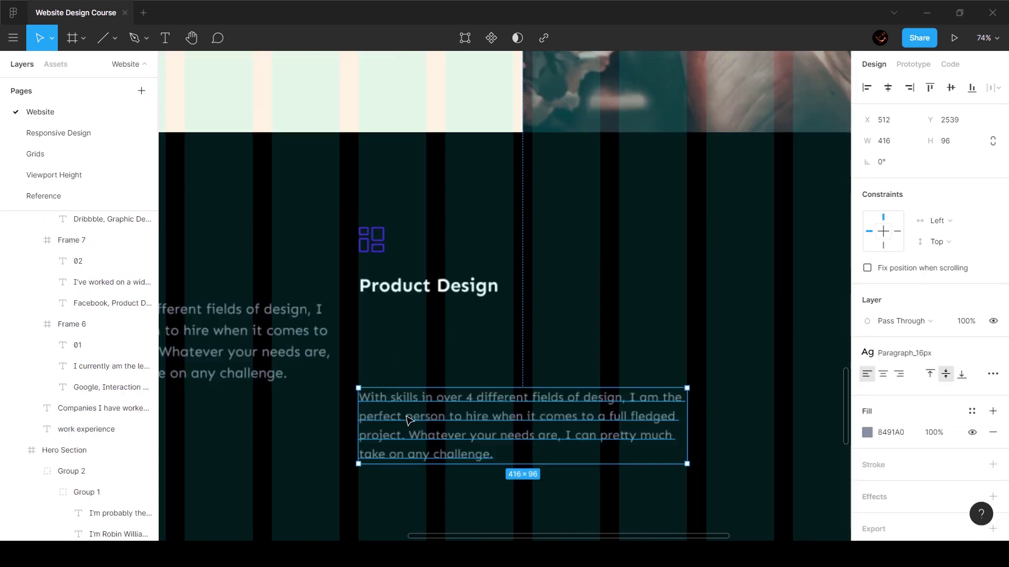
Move the copied paragraph up to Y 2439, leaving a 12 px gap beneath the Product Design heading.
drag(408, 418, 411, 345)
key(alt)
key(Up)
key(Up)
key(Up)
key(Up)
key(Up)
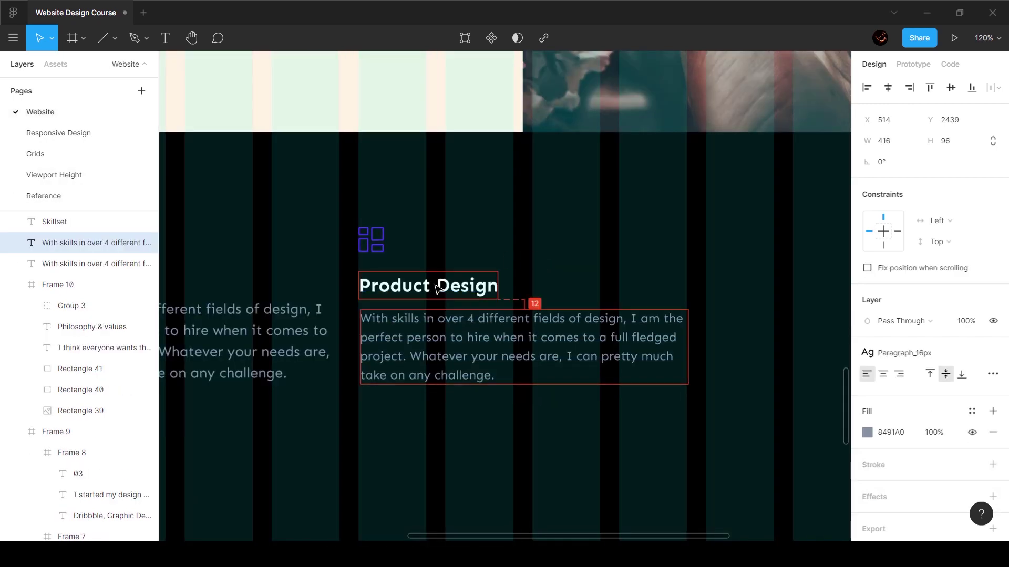
key(Down)
key(Down)
key(Down)
key(Up)
key(Up)
key(Up)
key(Up)
key(Down)
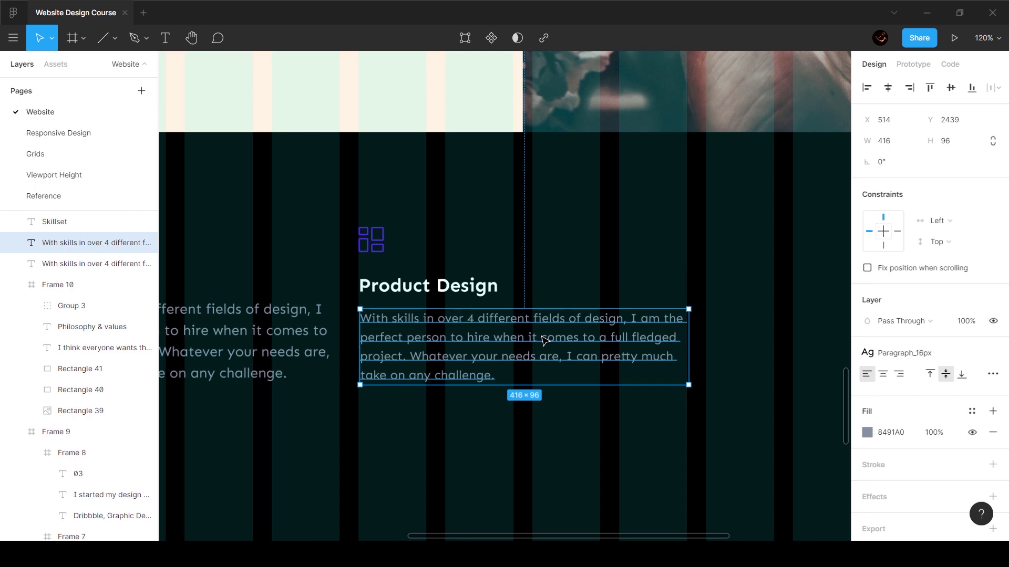
Align the copied paragraph's left edge with the Product Design heading and the column grid at X 512.
scroll(332, 325, up, 5)
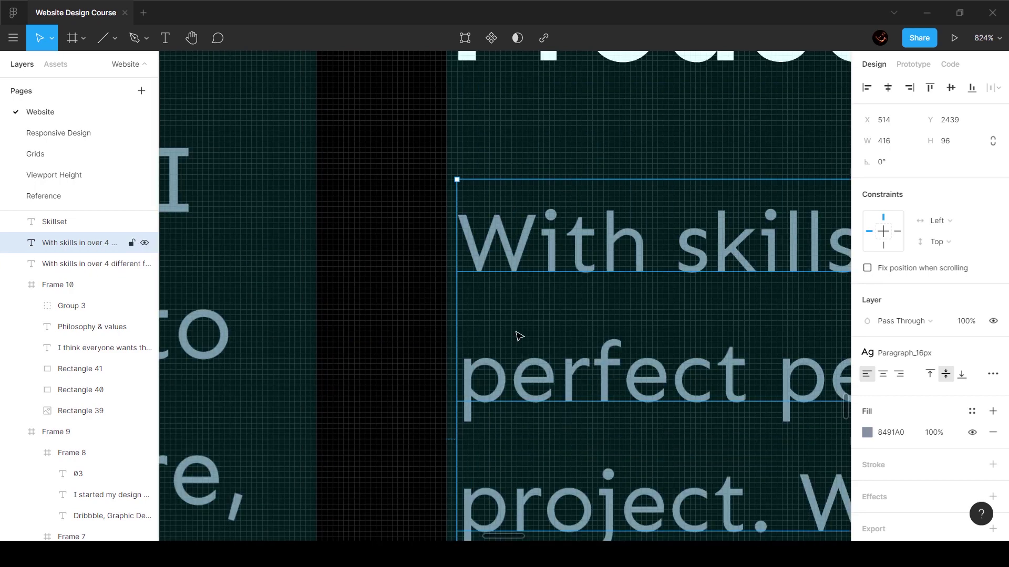
key(Left)
key(Left)
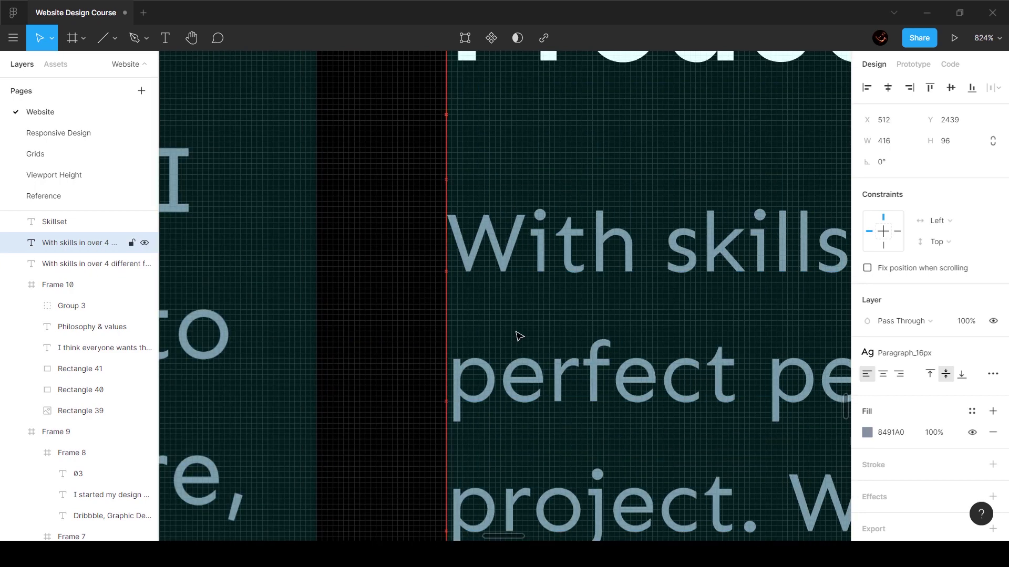
scroll(506, 280, up, 5)
click(506, 280)
scroll(506, 280, down, 10)
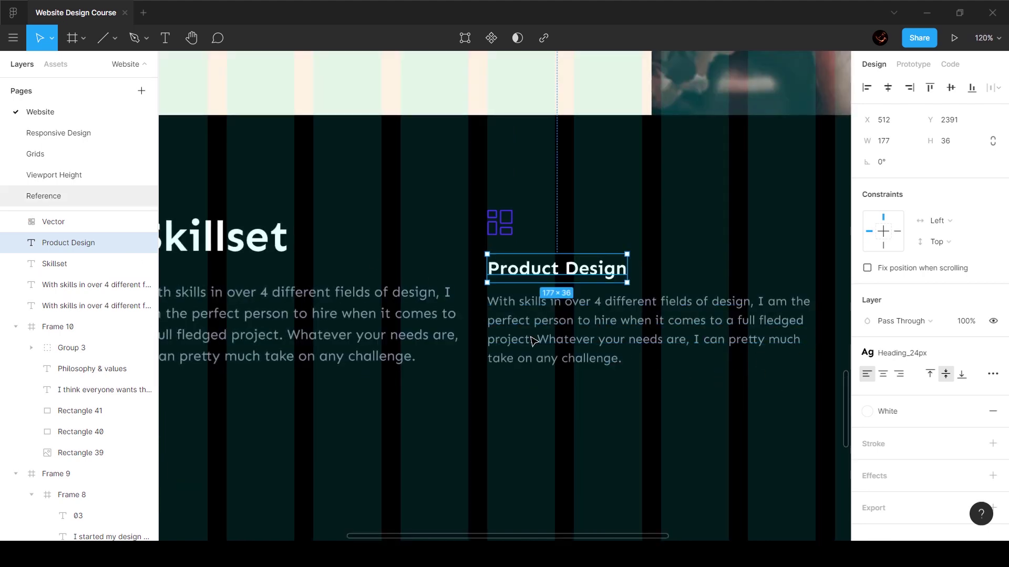
Copy the Product Design description from the Reference page and paste it over the copied paragraph's text on the Website page.
click(43, 196)
double_click(534, 224)
key(ctrl+c)
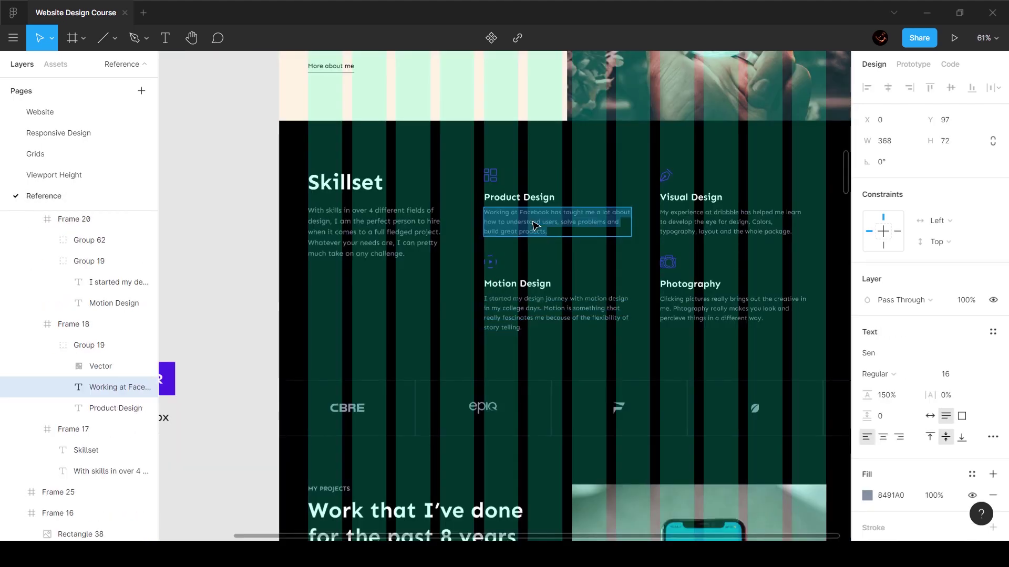
click(83, 109)
double_click(565, 340)
key(ctrl+v)
key(Escape)
Move the Product Design description up to Y 2439, restoring the 12 px gap below its heading.
key(alt)
key(Up)
key(shift+Up)
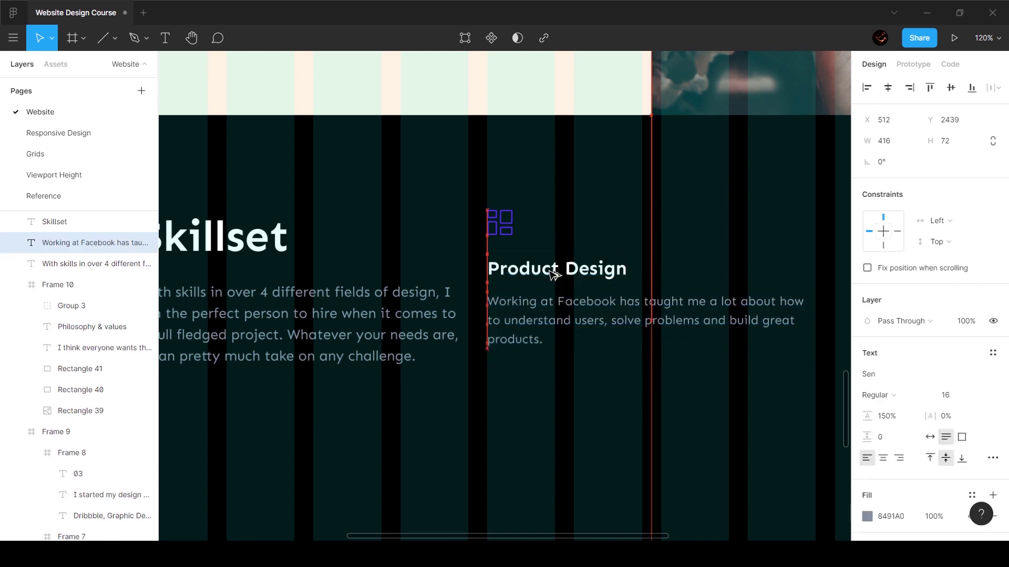
click(699, 397)
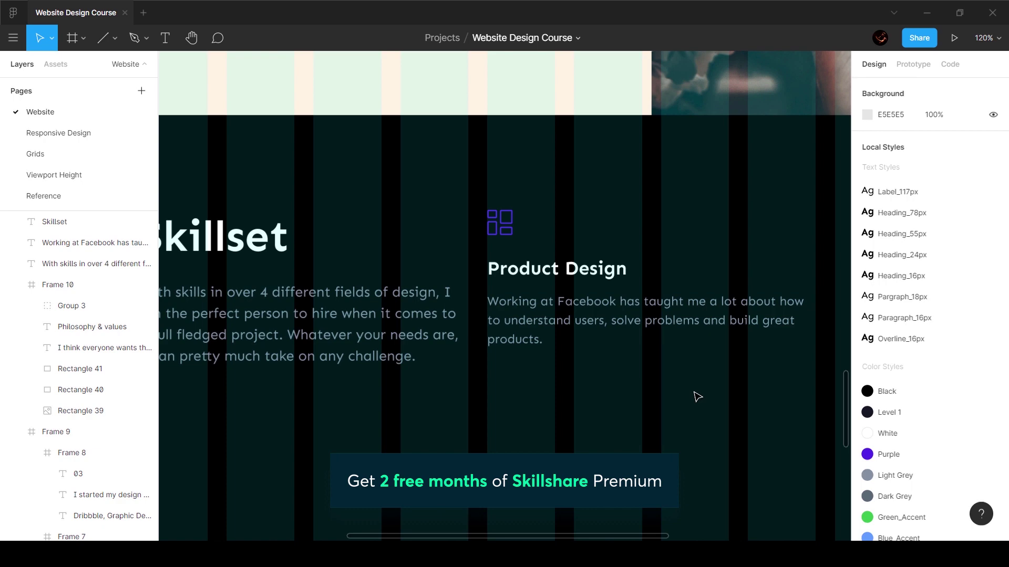
Select the icon, the Product Design heading and its description together and wrap them in a frame.
scroll(698, 396, down, 3)
scroll(695, 396, right, 2)
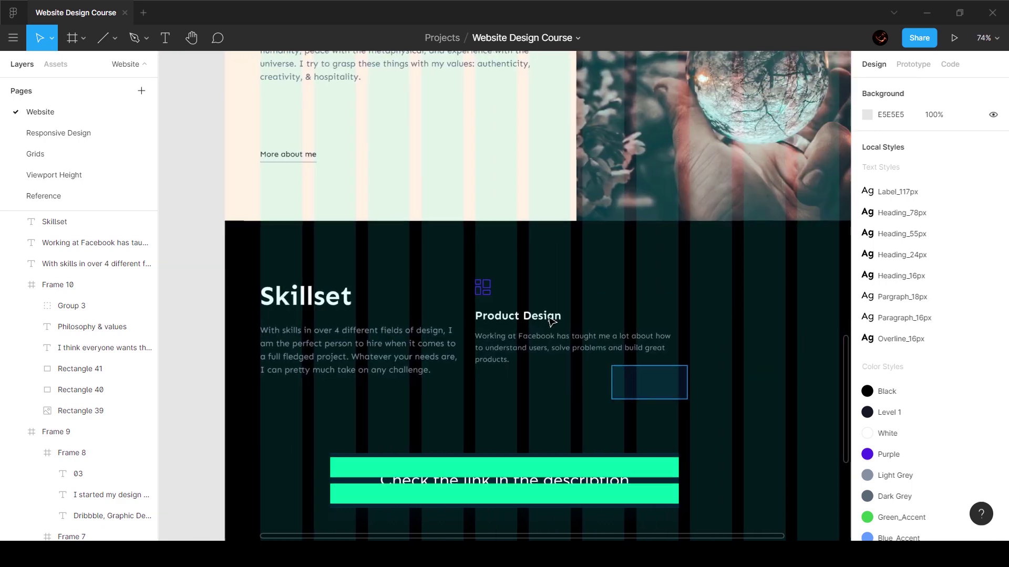
drag(551, 320, 475, 277)
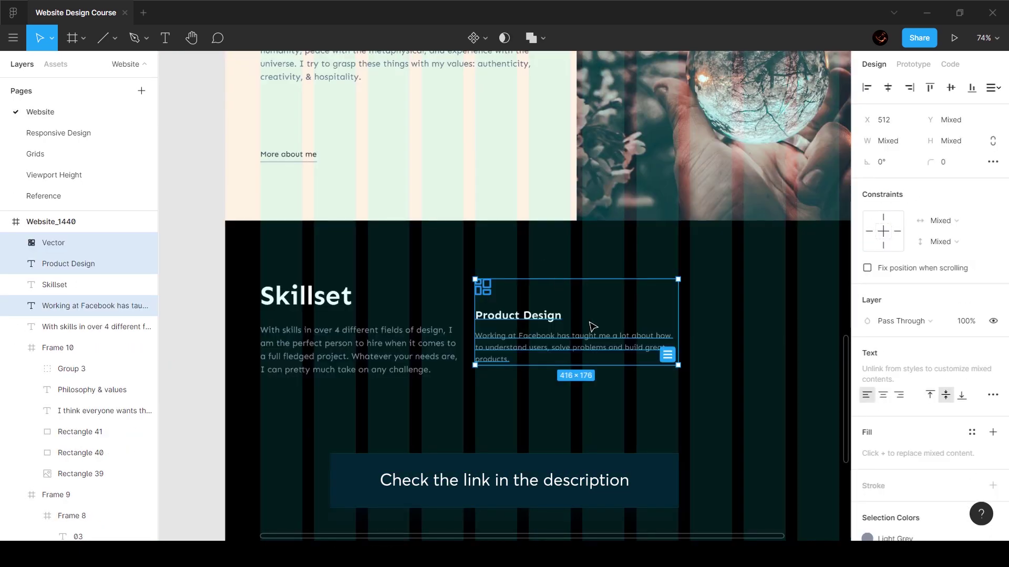
right_click(545, 321)
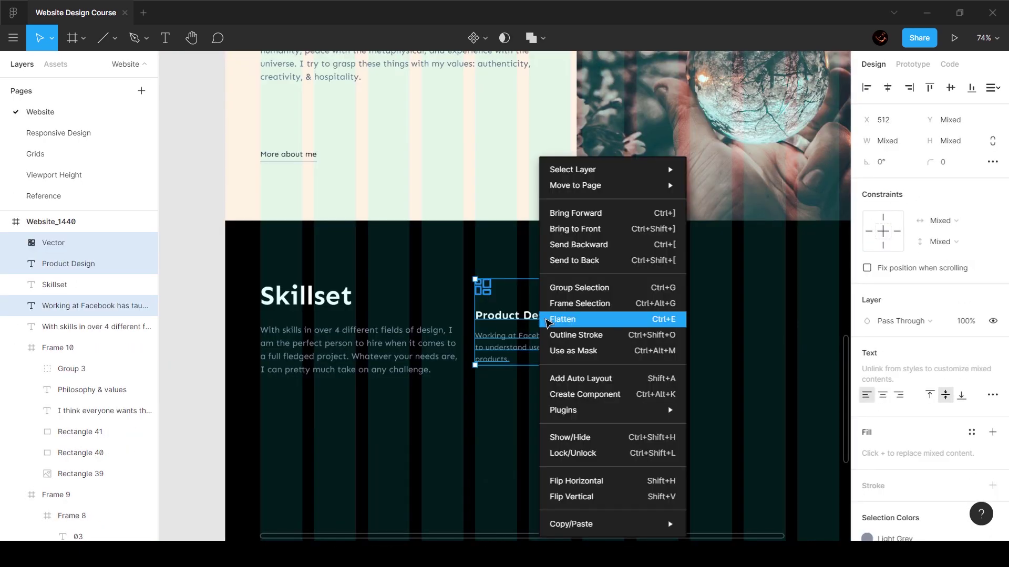
click(596, 305)
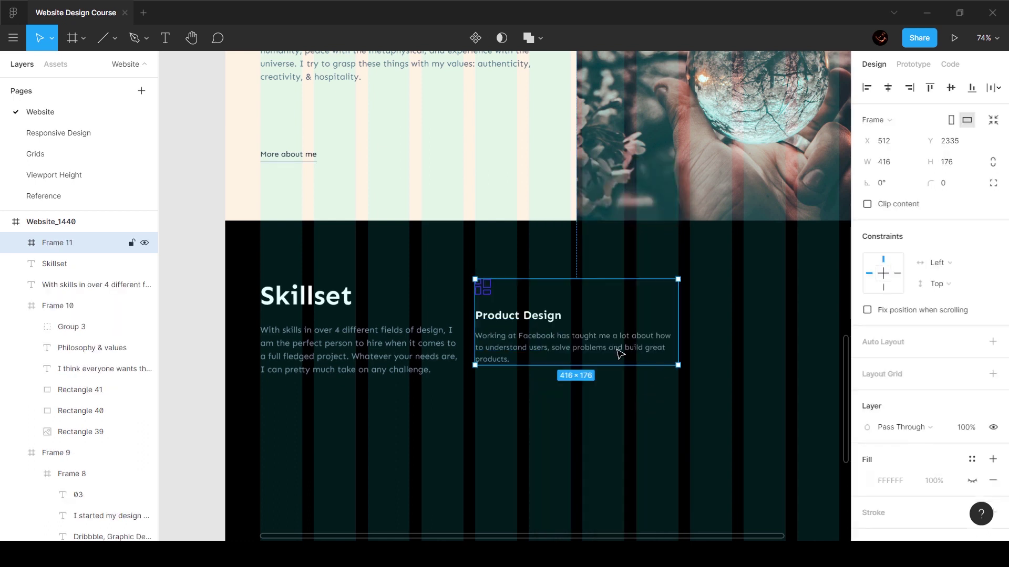
Hide the layout grids to view the Skillset section without the column overlay.
scroll(620, 354, up, 4)
click(393, 415)
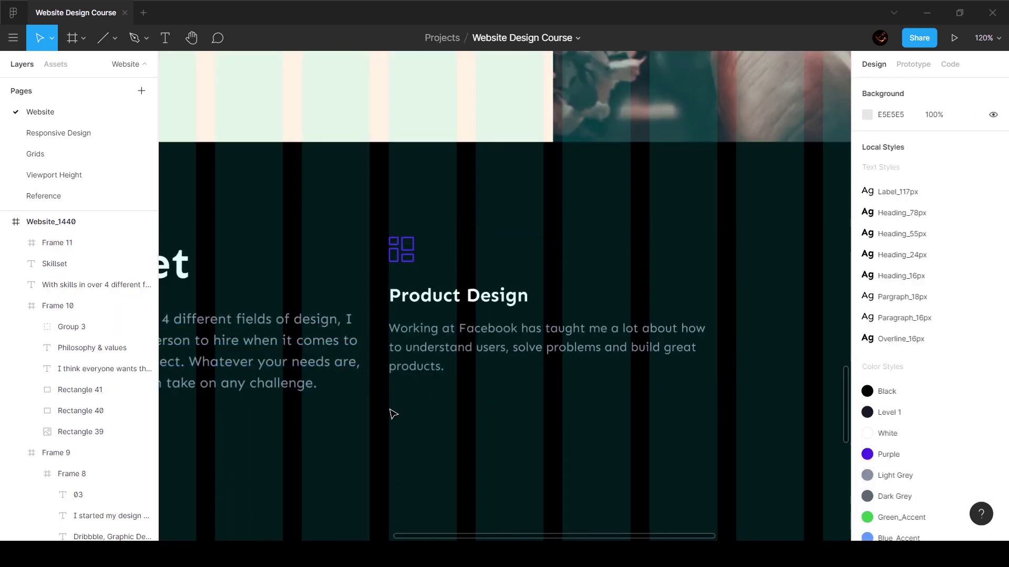
key(ctrl+shift+4)
scroll(395, 421, down, 4)
click(339, 401)
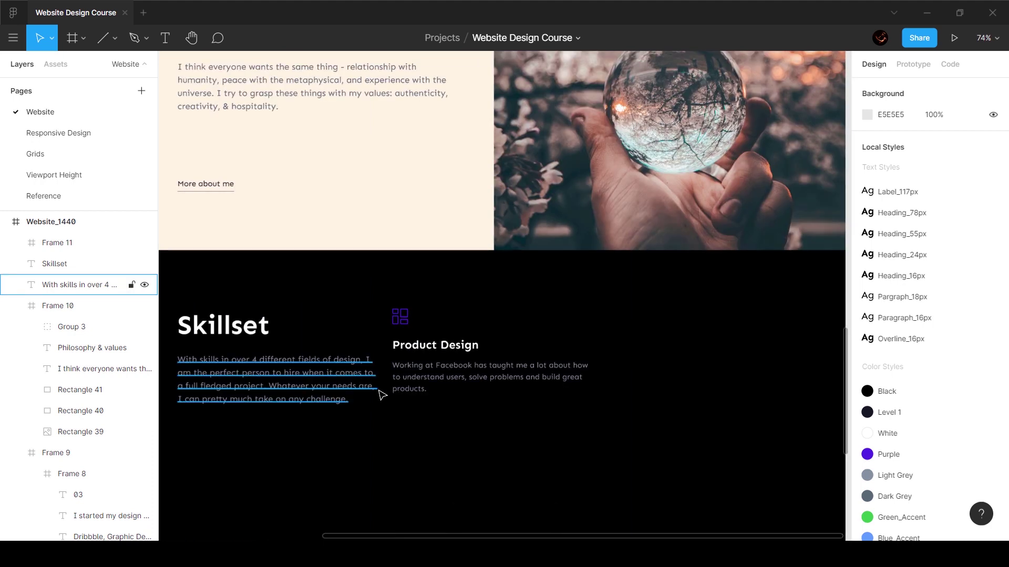
scroll(380, 399, left, 3)
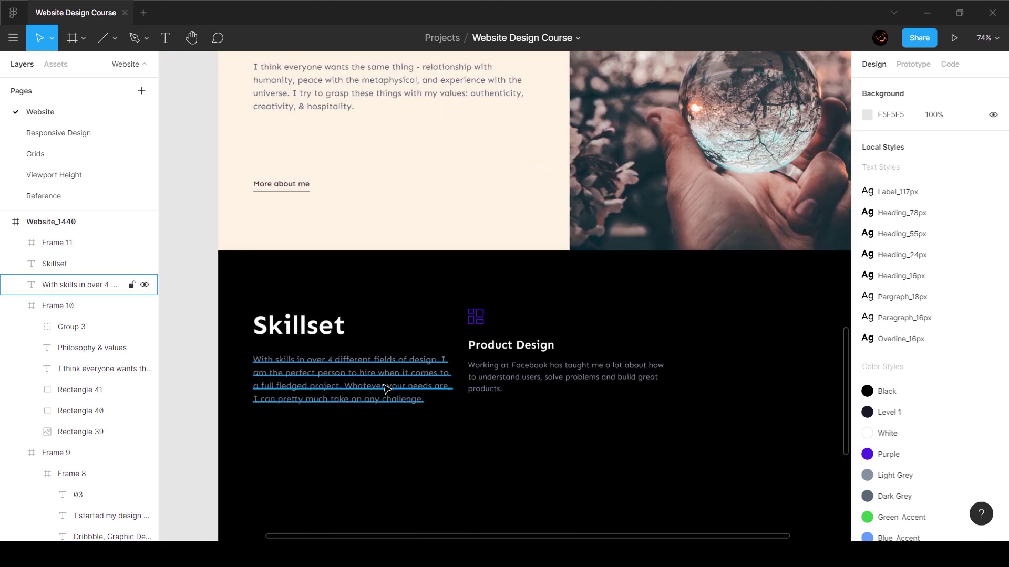
Narrow the intro paragraph under the Skillset heading to a width of 368 px.
click(357, 379)
scroll(353, 377, up, 4)
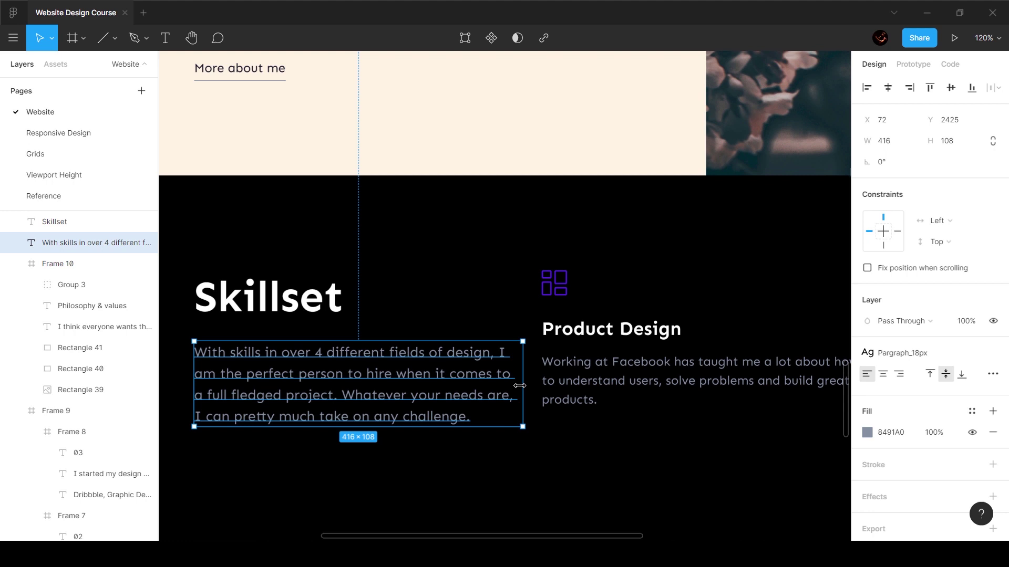
key(ctrl+shift+Left)
key(ctrl+shift+Left)
key(ctrl+shift+Left)
key(ctrl+shift+Left)
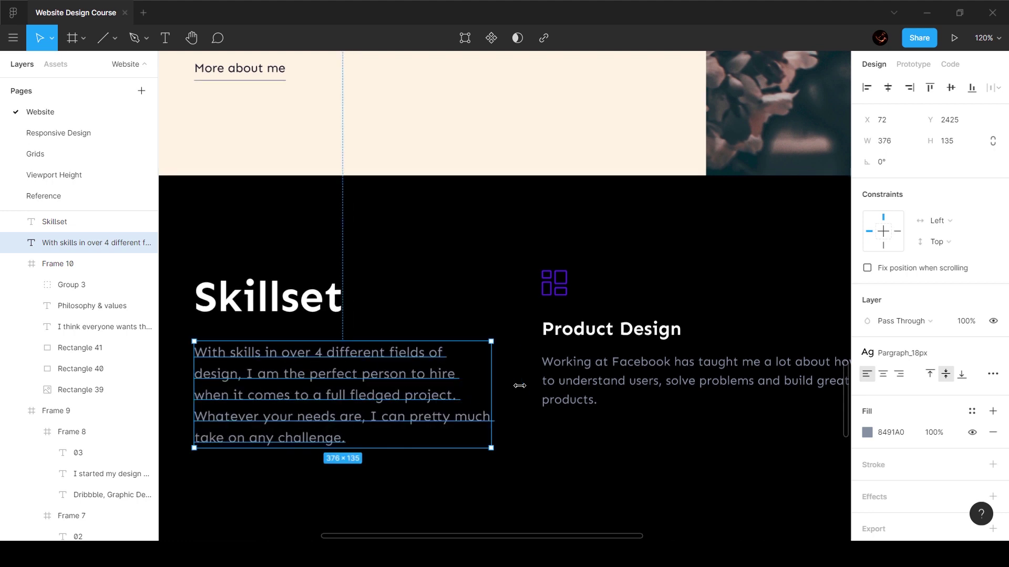
drag(520, 386, 519, 385)
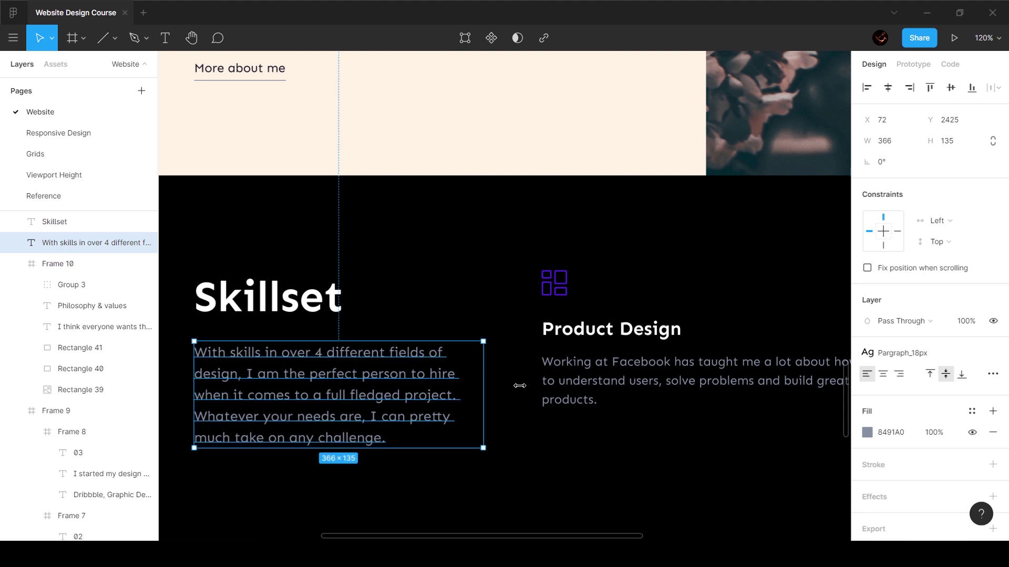
key(ctrl+Right)
key(ctrl+Right)
key(alt)
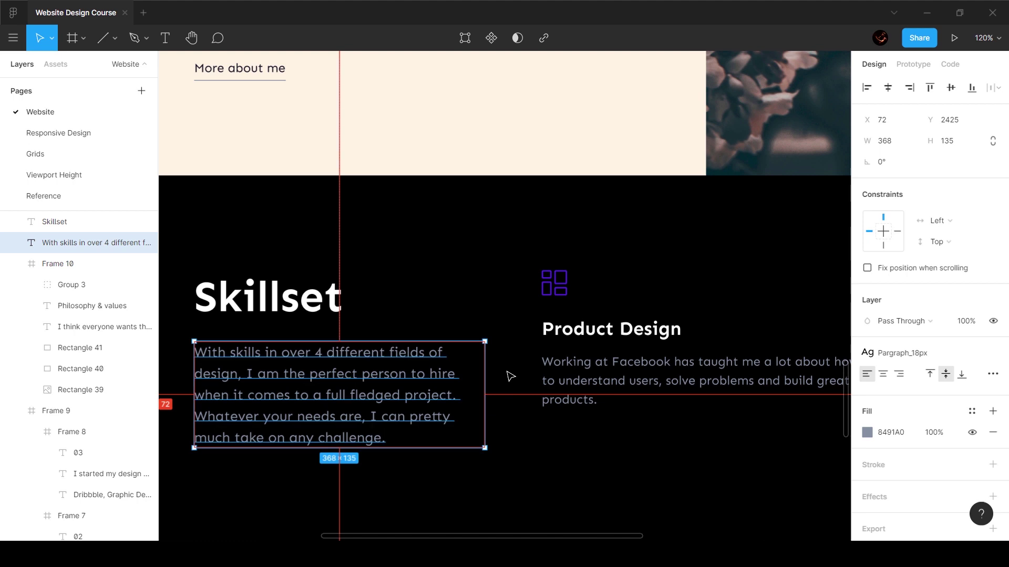
key(Escape)
Select the intro paragraph and the Skillset heading together and wrap them in a frame.
click(367, 387)
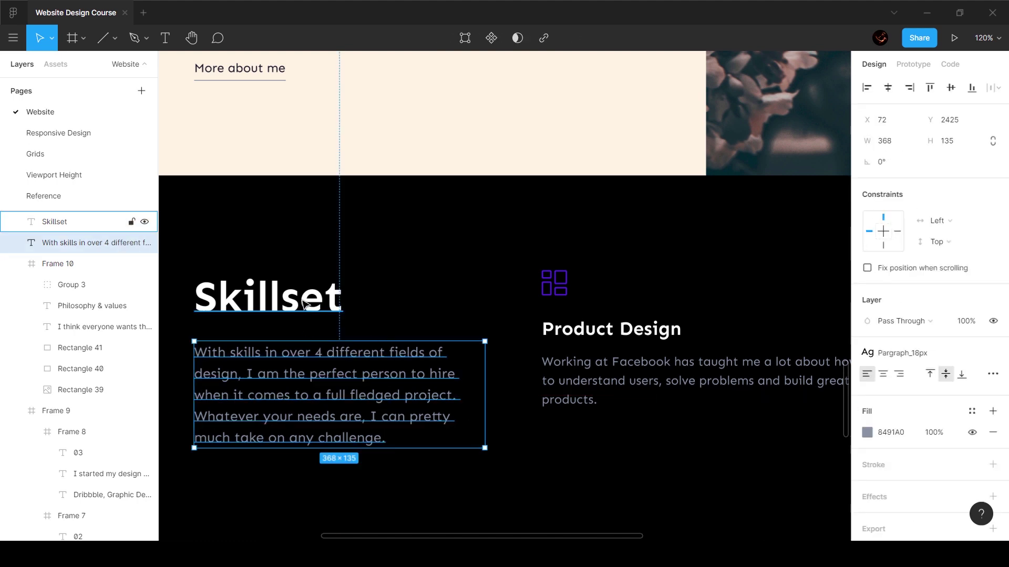
shift+click(304, 303)
right_click(310, 293)
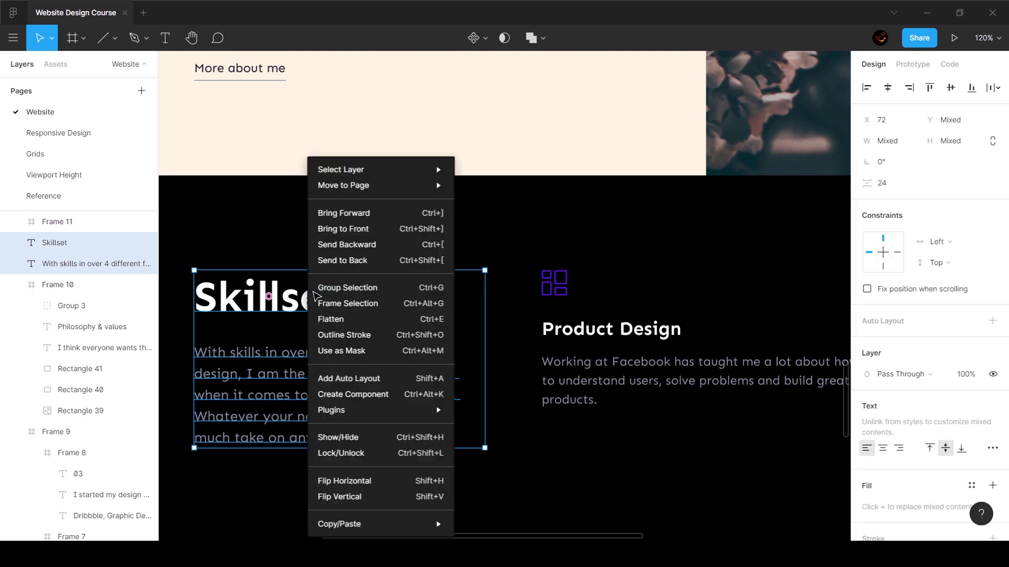
click(315, 300)
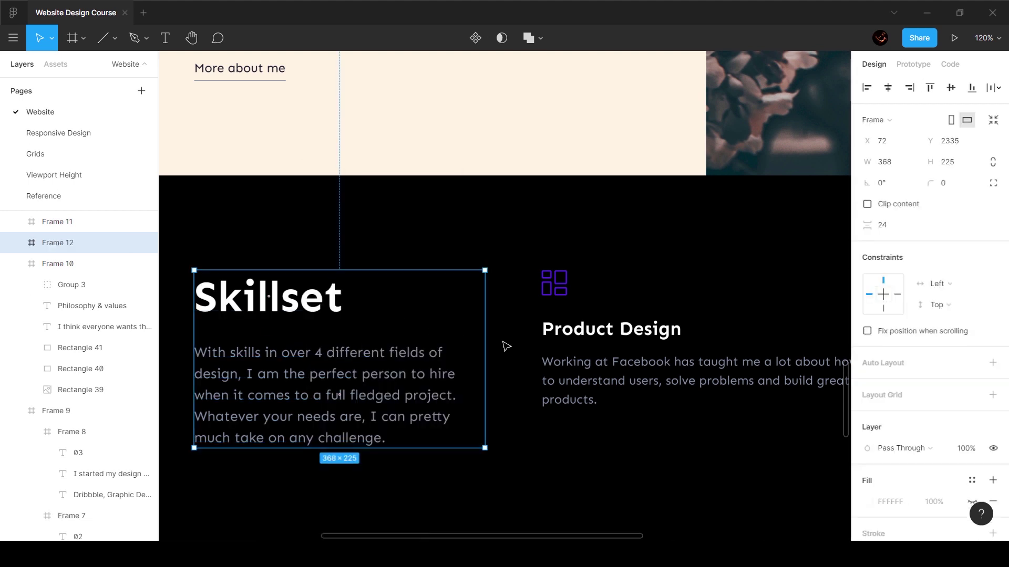
Show the layout grids and widen the Skillset text frame to 416 px, up to the column edge, keeping the paragraph's own width.
key(ctrl+shift+4)
drag(483, 346, 522, 347)
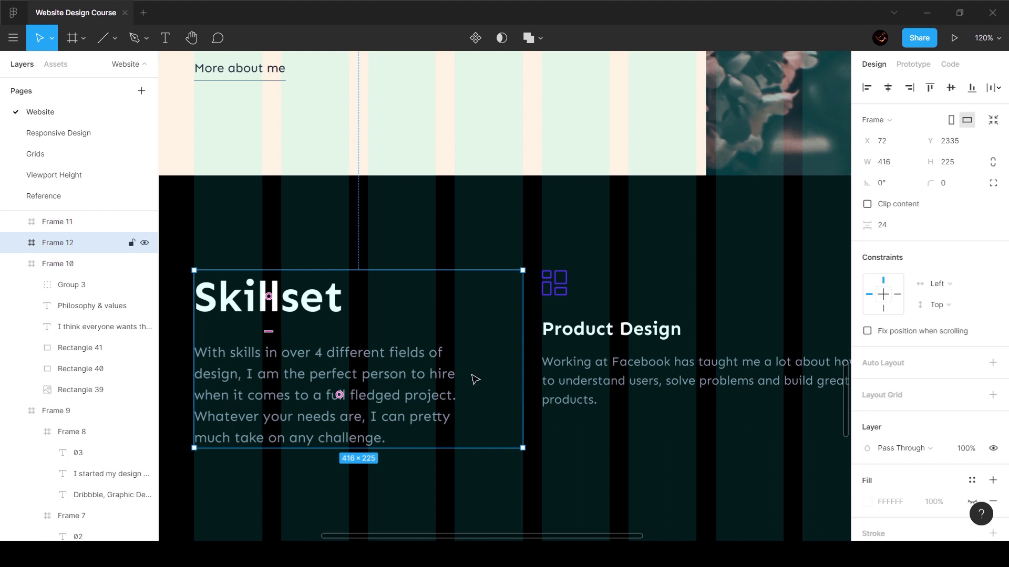
double_click(403, 379)
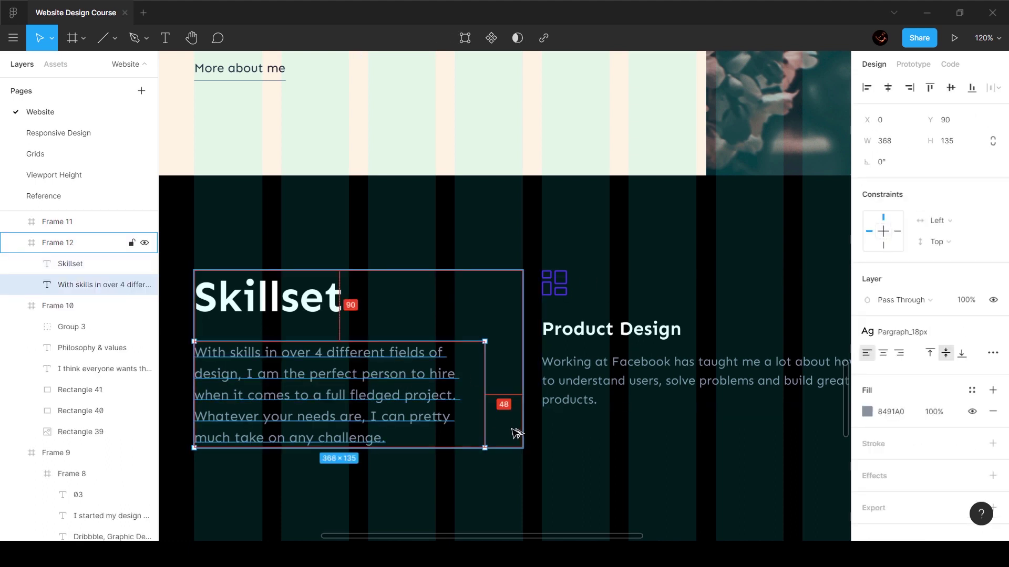
click(582, 433)
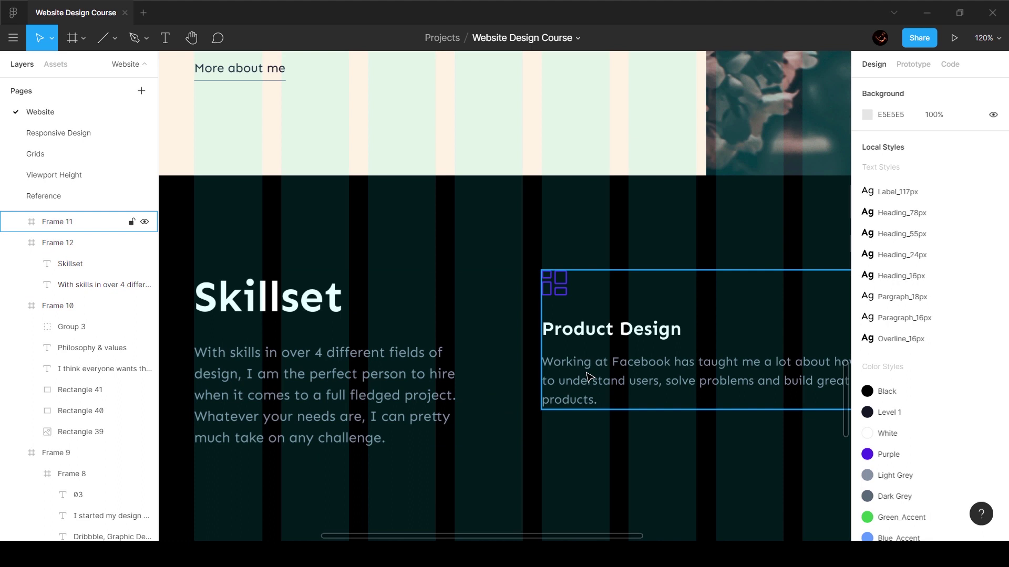
Narrow the Product Design description inside its frame to 368 px, leaving 48 px to the frame's edge.
click(630, 393)
scroll(553, 364, right, 5)
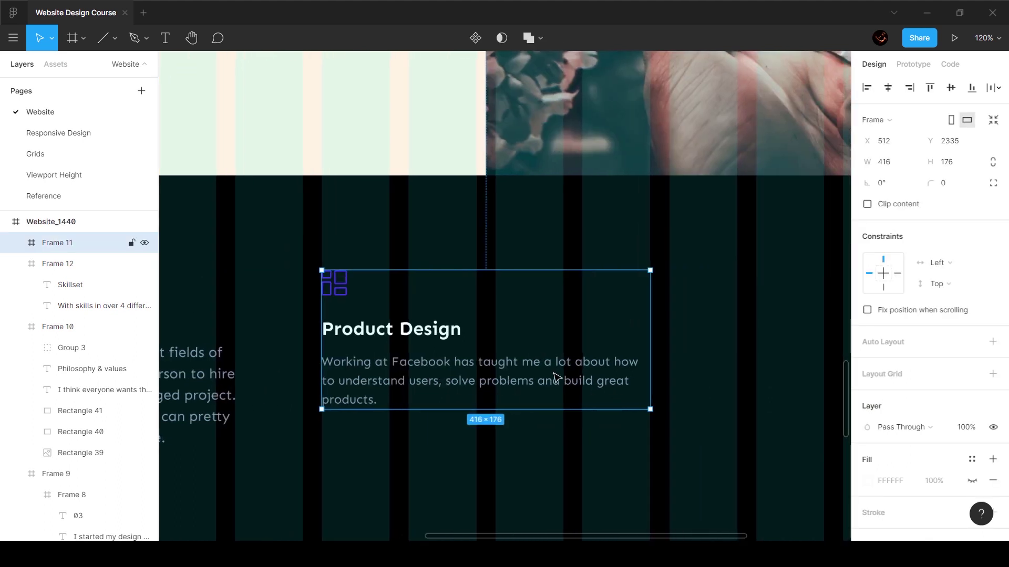
double_click(556, 377)
drag(651, 378, 617, 406)
key(alt)
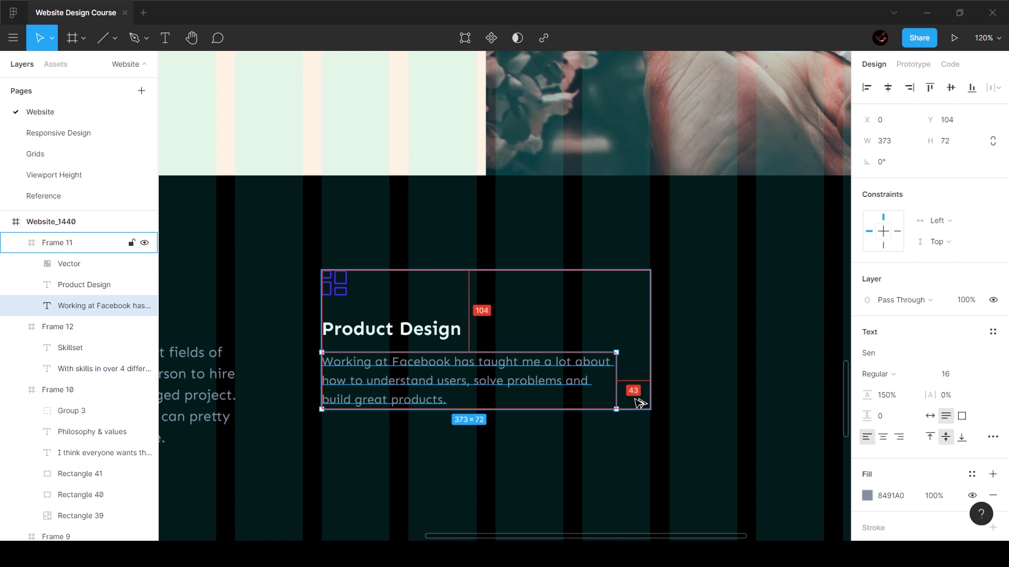
key(ctrl+Left)
key(ctrl+Left)
key(ctrl+Left)
key(ctrl+Left)
key(ctrl+Left)
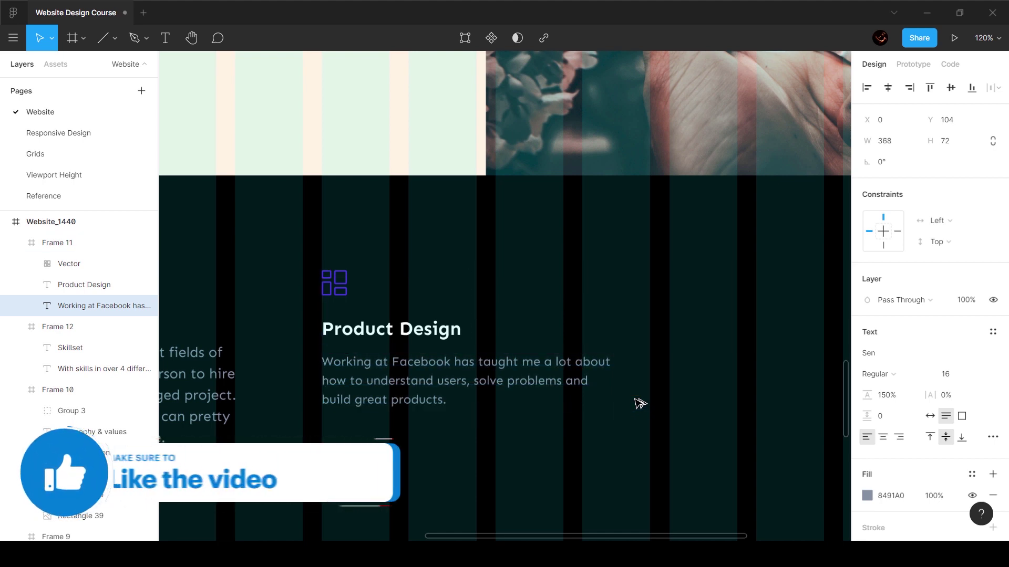
key(alt)
click(732, 371)
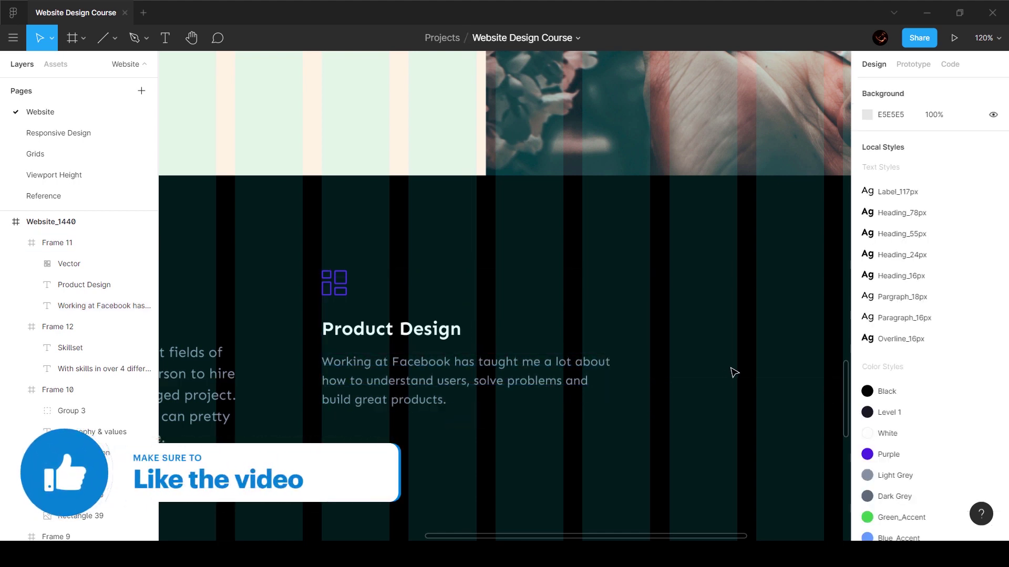
Duplicate the Product Design frame into the next columns on the same row, at X 952 and Y 2335.
scroll(732, 372, down, 3)
click(524, 376)
drag(512, 377, 728, 378)
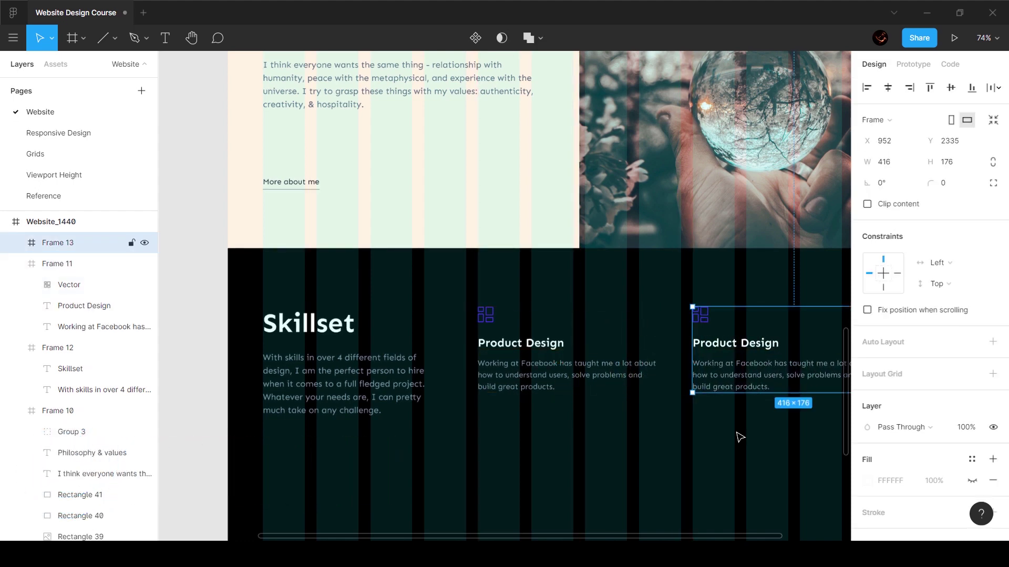
click(741, 437)
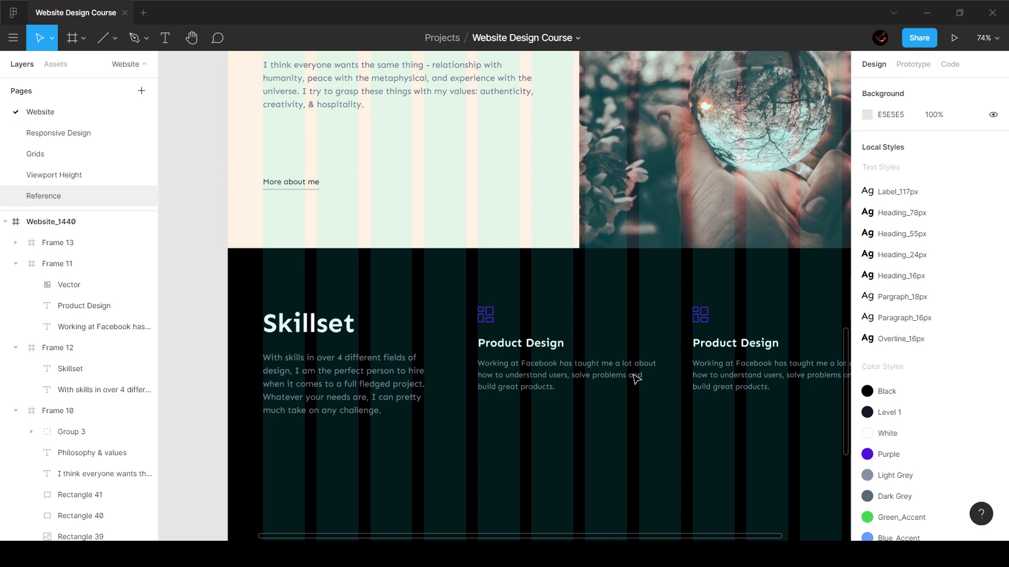
Check the Reference page and change the duplicated frame's heading on the Website page to "Visual Design".
click(44, 196)
click(40, 111)
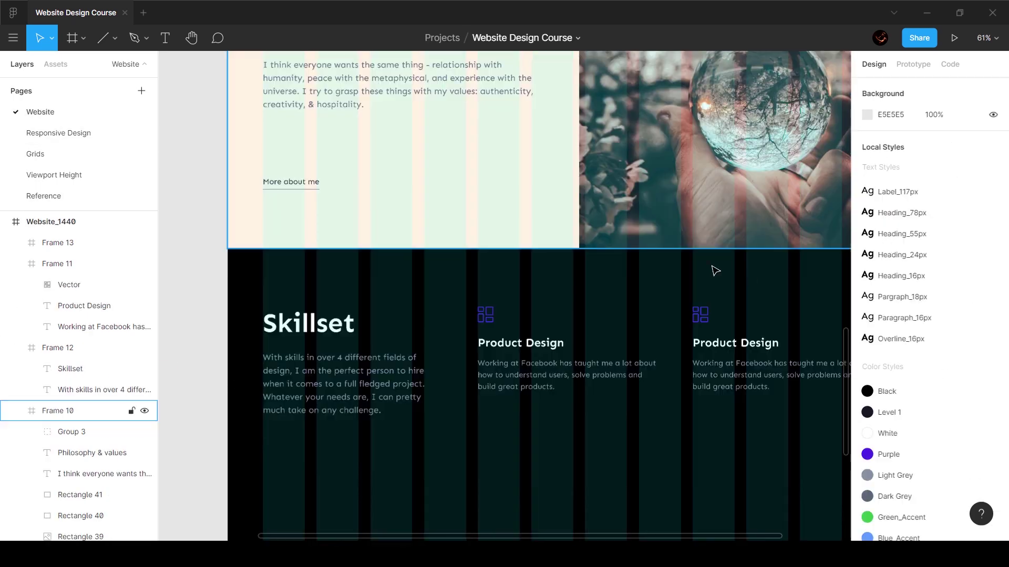
scroll(736, 315, up, 5)
scroll(738, 338, right, 3)
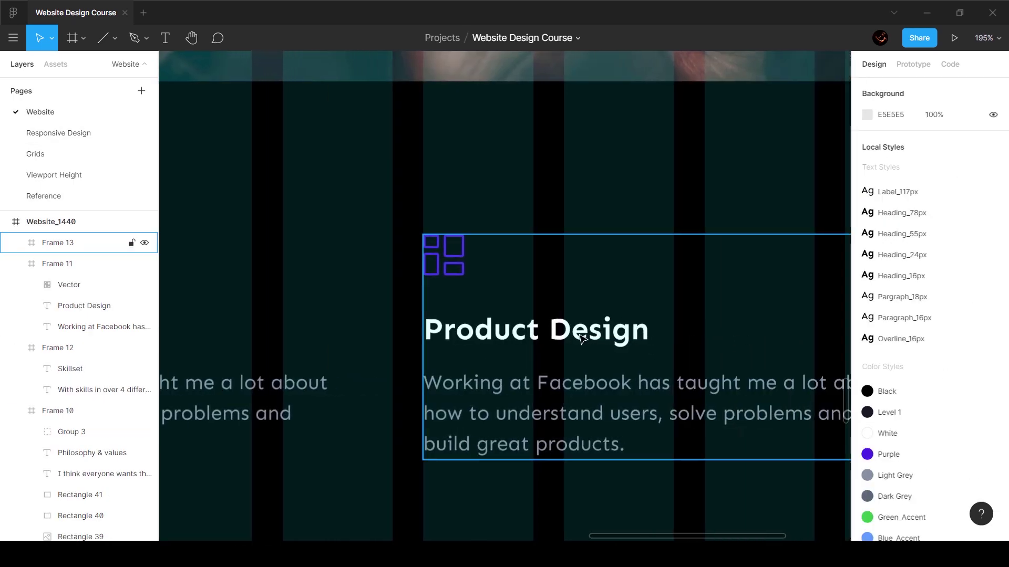
double_click(581, 338)
text(VIsual)
key(BackSpace)
key(BackSpace)
key(BackSpace)
key(BackSpace)
key(BackSpace)
text(isu)
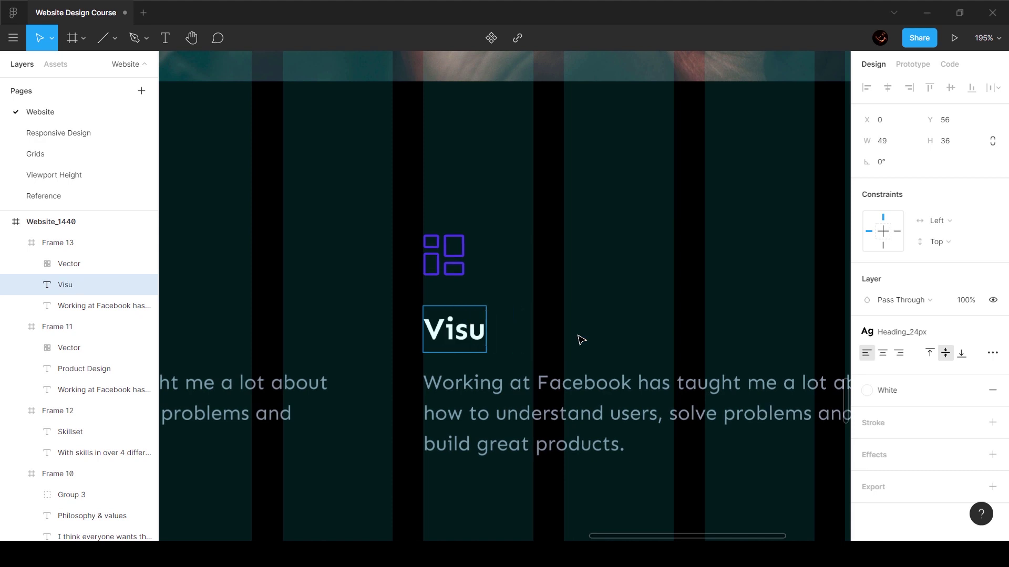
text(al Design)
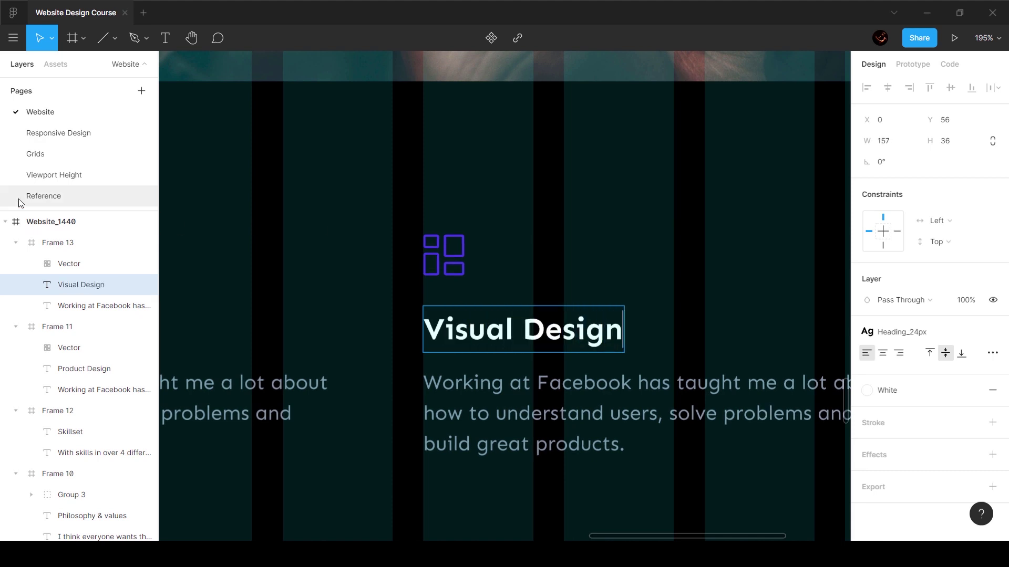
Copy the Visual Design description from the Reference page and paste it over the duplicated frame's description on the Website page.
click(20, 203)
double_click(701, 231)
key(ctrl+c)
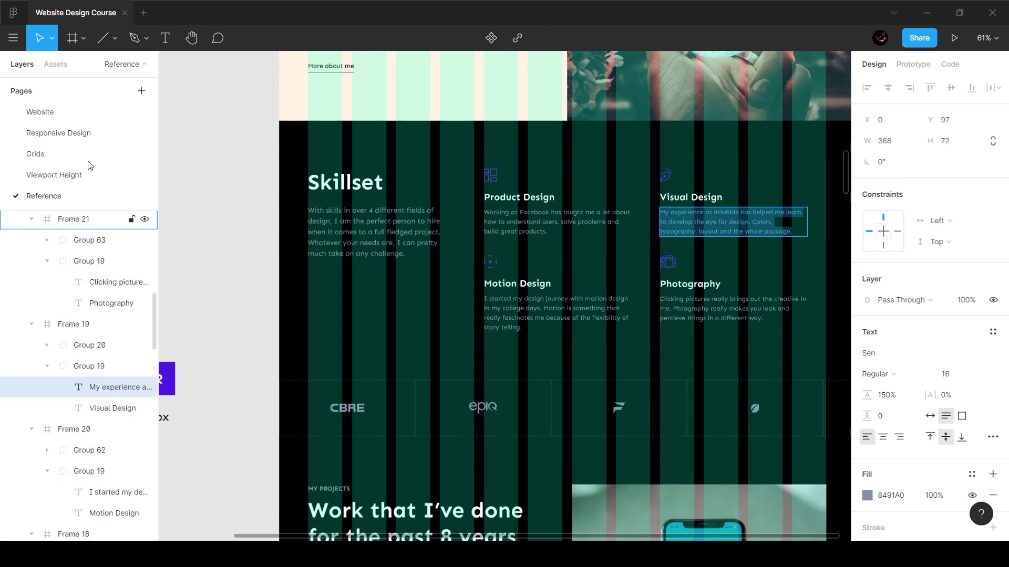
click(86, 112)
double_click(539, 404)
key(ctrl+v)
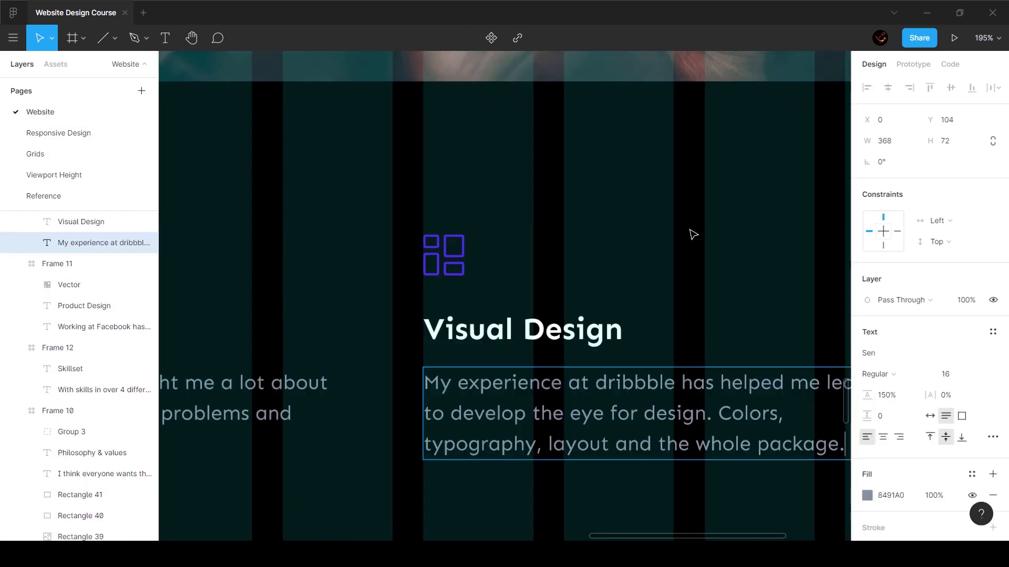
key(Escape)
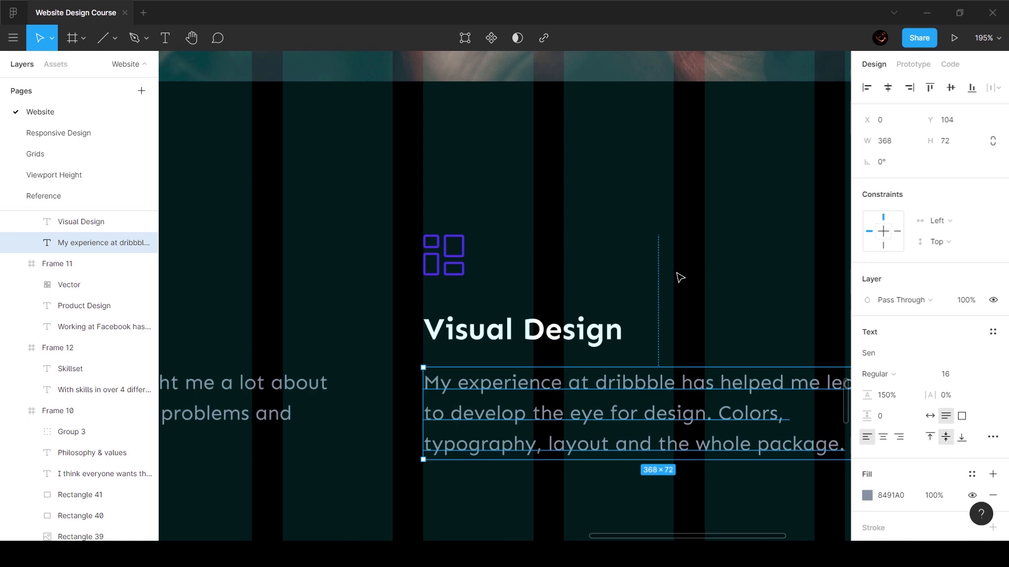
key(Escape)
Copy the 32 × 32 pen icon group above the Visual Design heading on the Reference page.
click(81, 138)
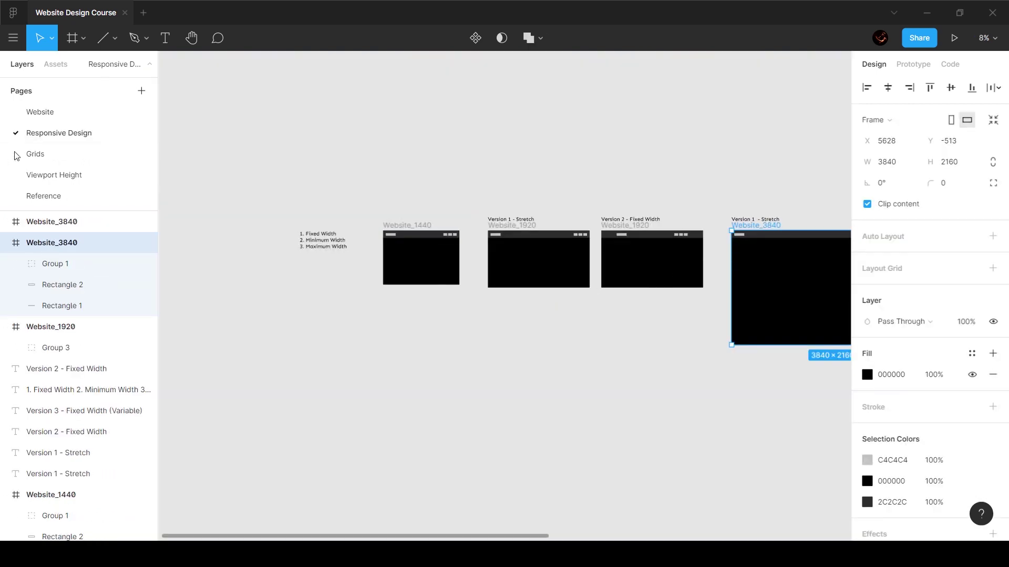
click(44, 196)
scroll(678, 218, up, 5)
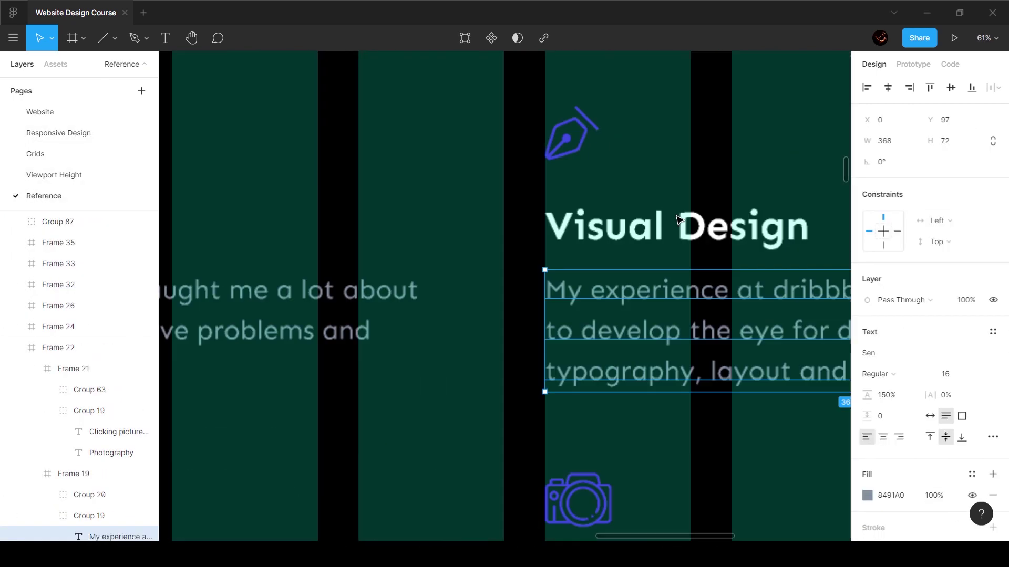
scroll(676, 215, up, 2)
click(588, 226)
click(512, 127)
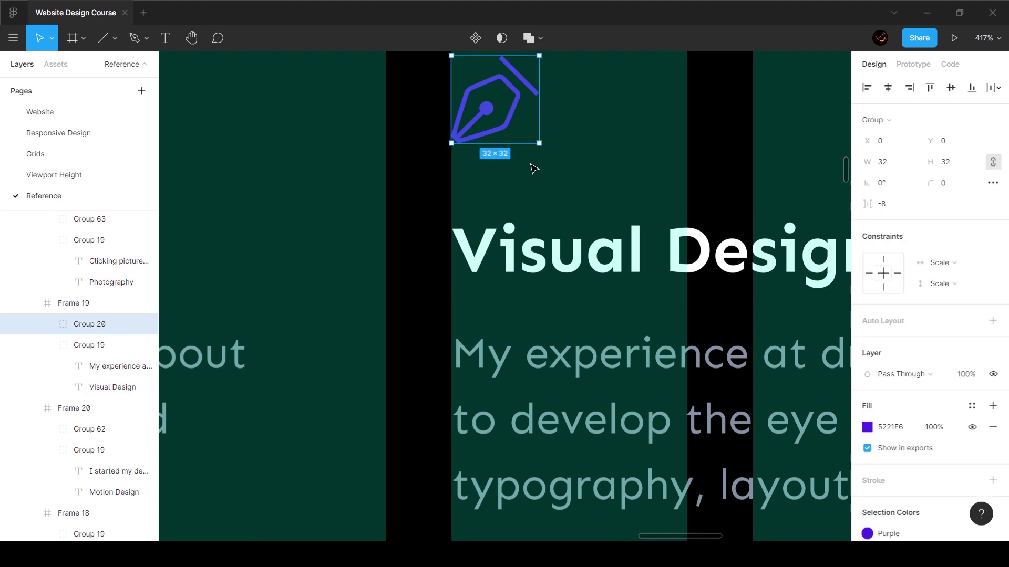
Delete the old icon from the Visual Design frame on the Website page and paste the copied pen icon into that frame.
click(32, 110)
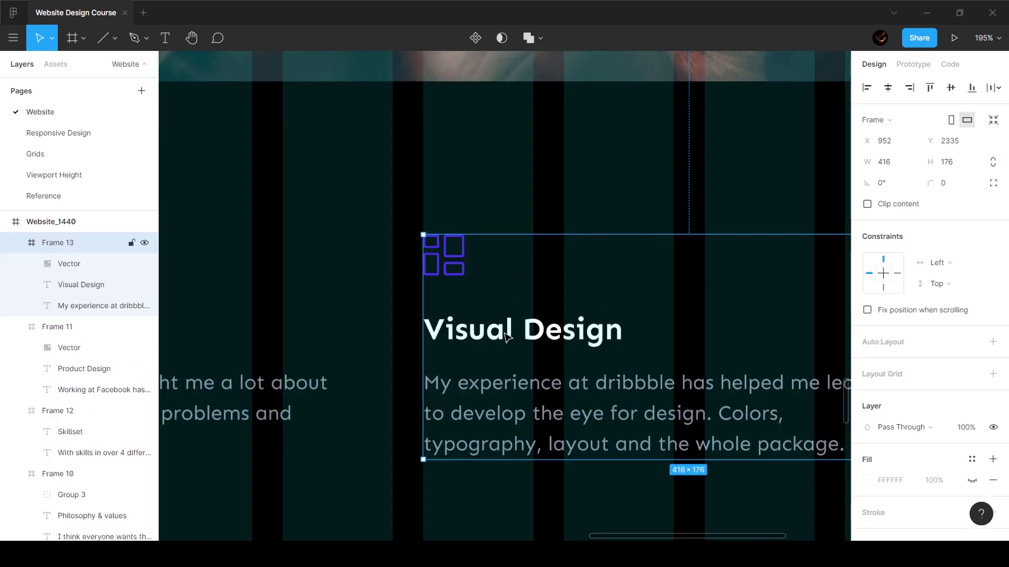
click(74, 272)
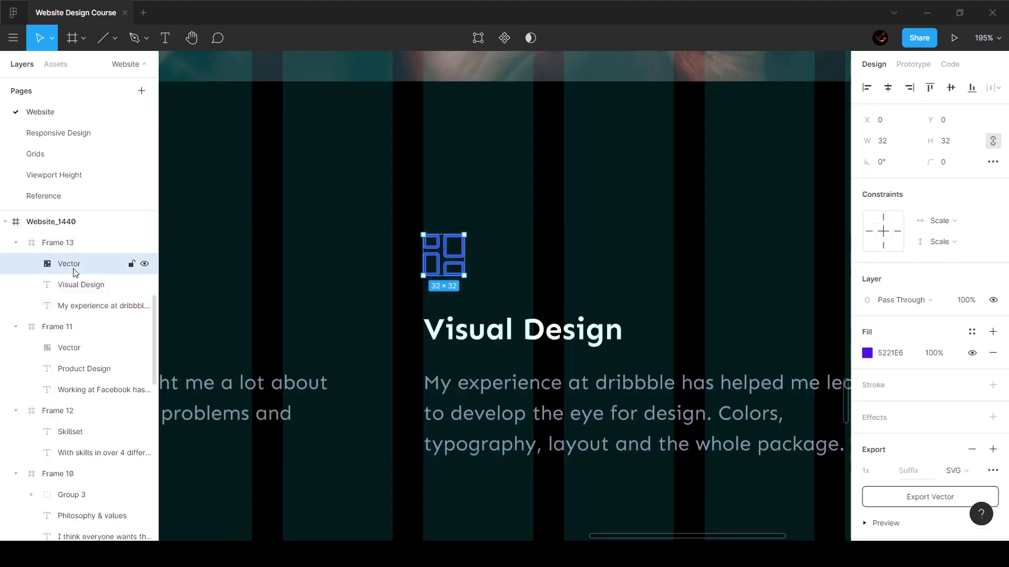
key(Delete)
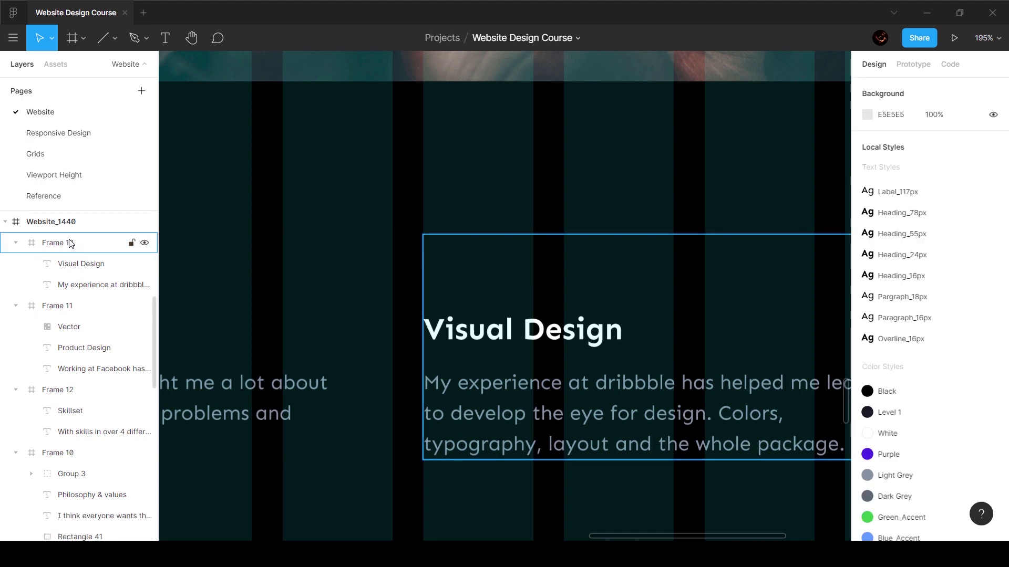
click(72, 245)
key(ctrl+v)
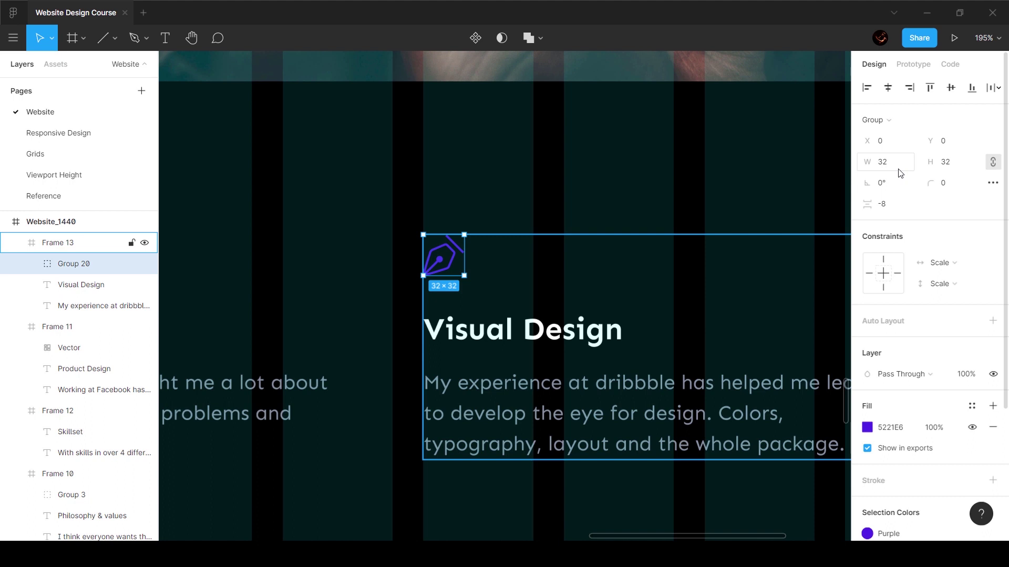
Duplicate the Product Design and Visual Design frames together and place the copies at Y 2559, 48 px below the originals.
scroll(557, 172, down, 5)
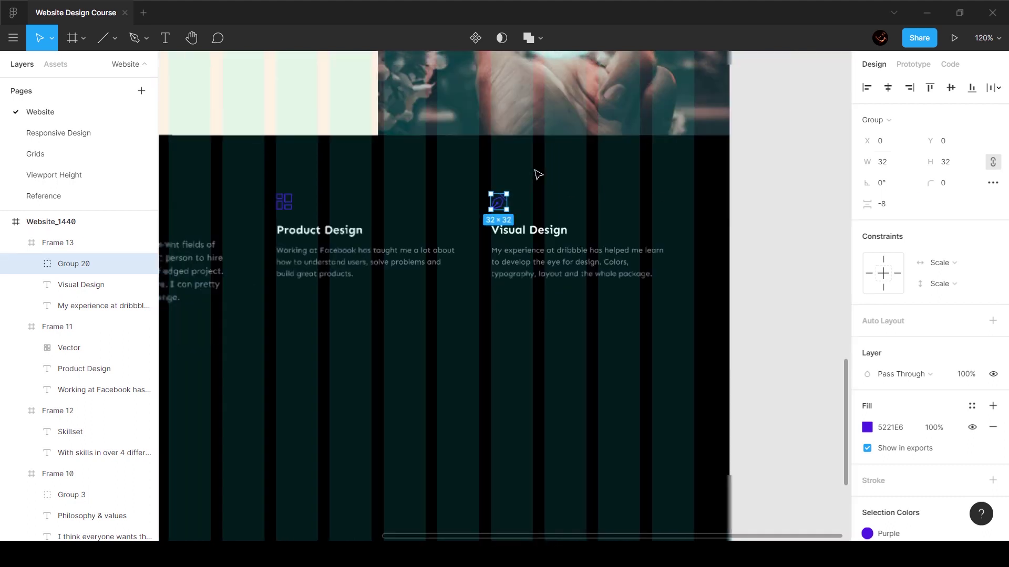
click(322, 278)
shift+click(543, 261)
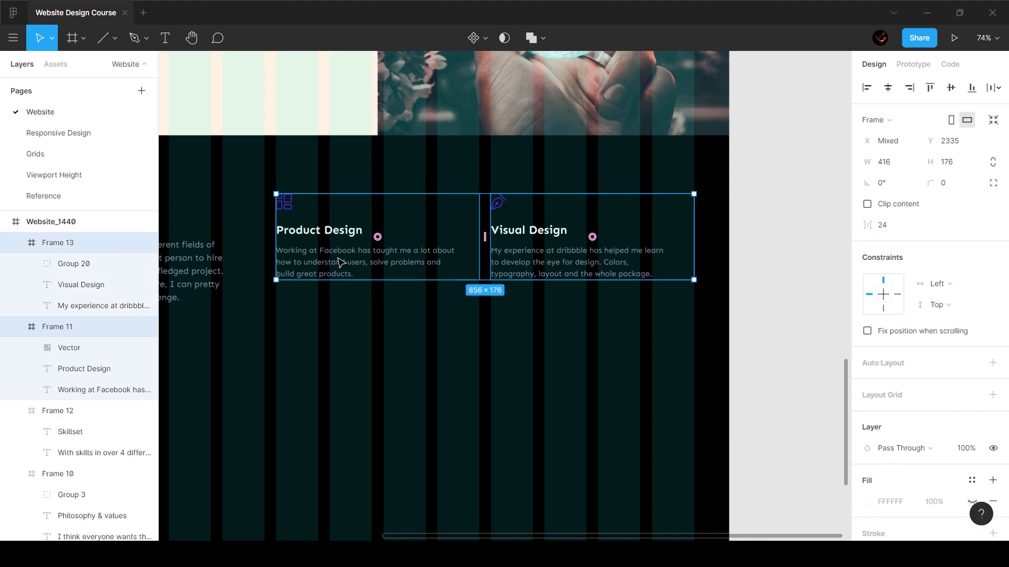
key(ctrl+d)
drag(341, 262, 343, 378)
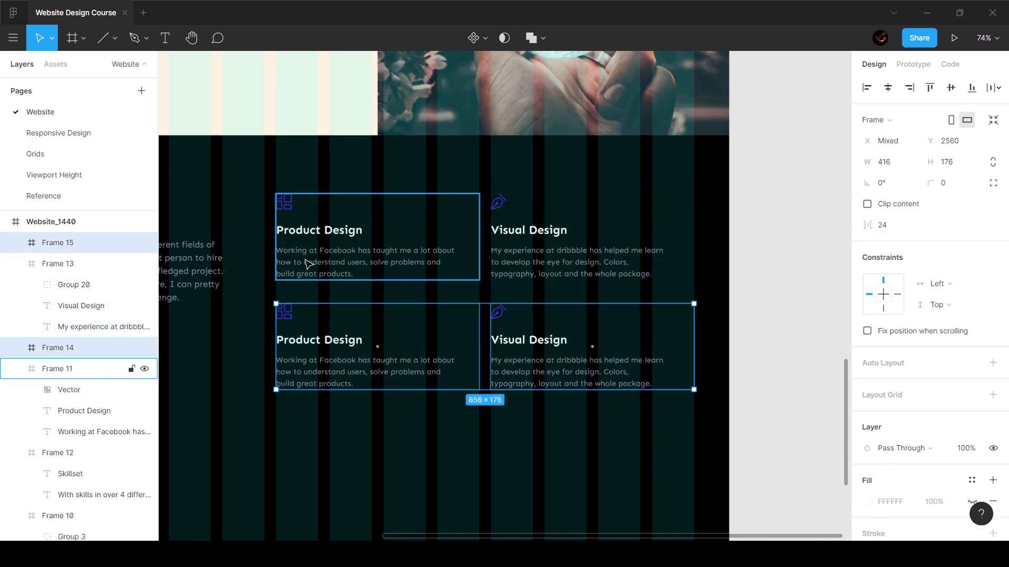
key(alt)
key(Up)
key(alt)
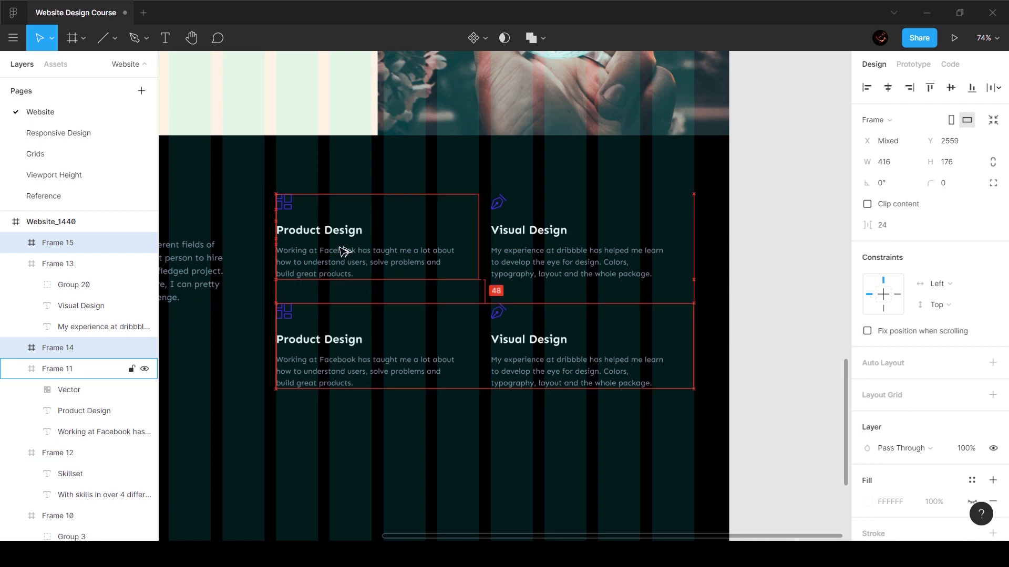
scroll(152, 239, down, 4)
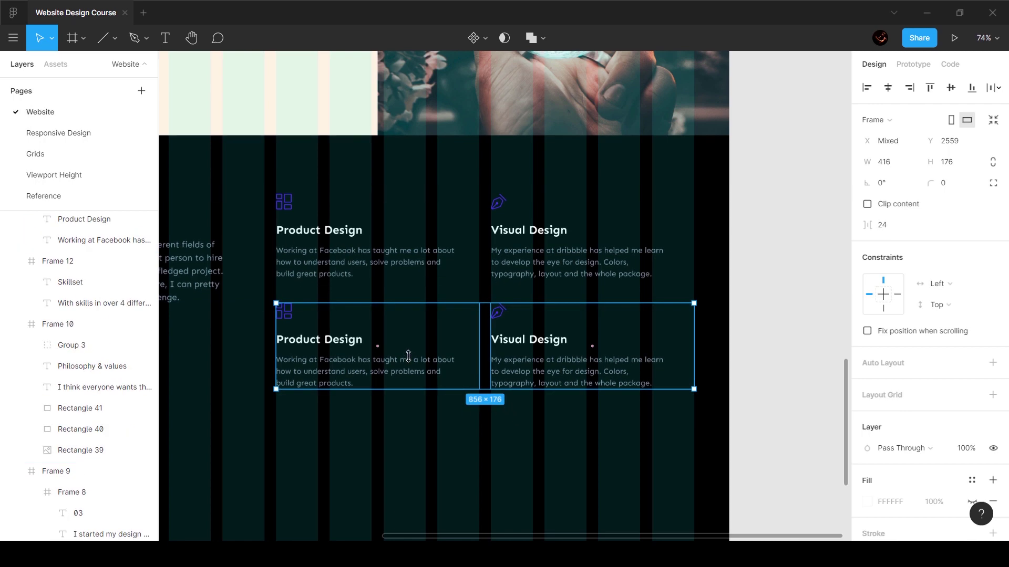
Change the headings of the two duplicated lower frames to "Motion Design" and "Photography".
scroll(279, 342, up, 3)
double_click(331, 344)
double_click(331, 344)
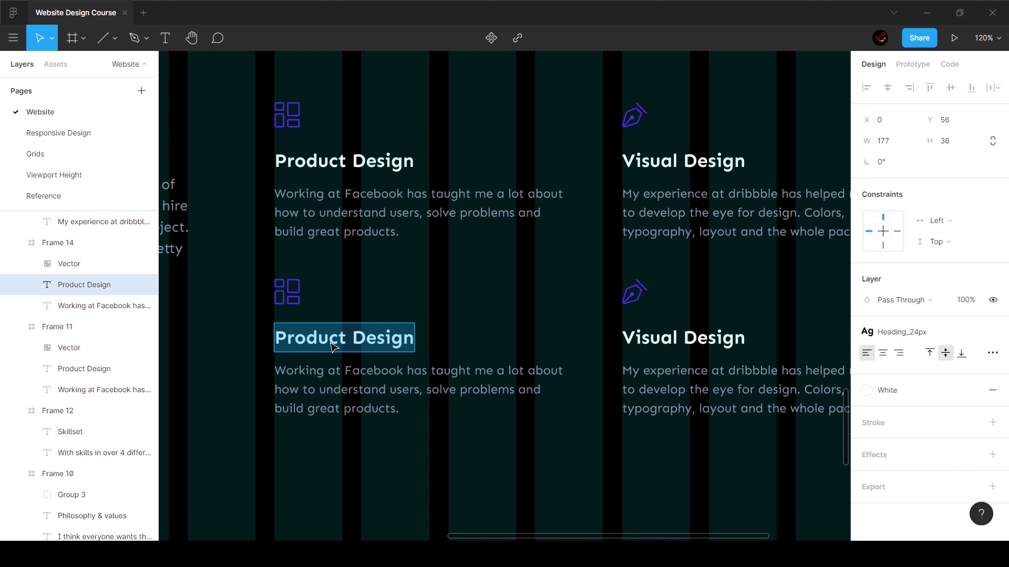
text(Motion Design)
key(Escape)
double_click(651, 341)
double_click(651, 338)
text(Pho)
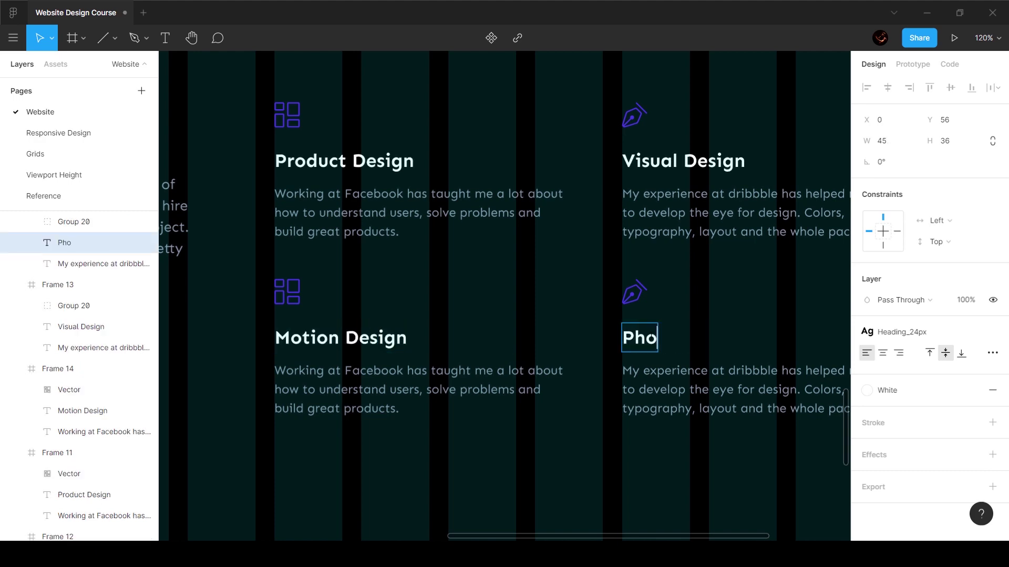
text(tography)
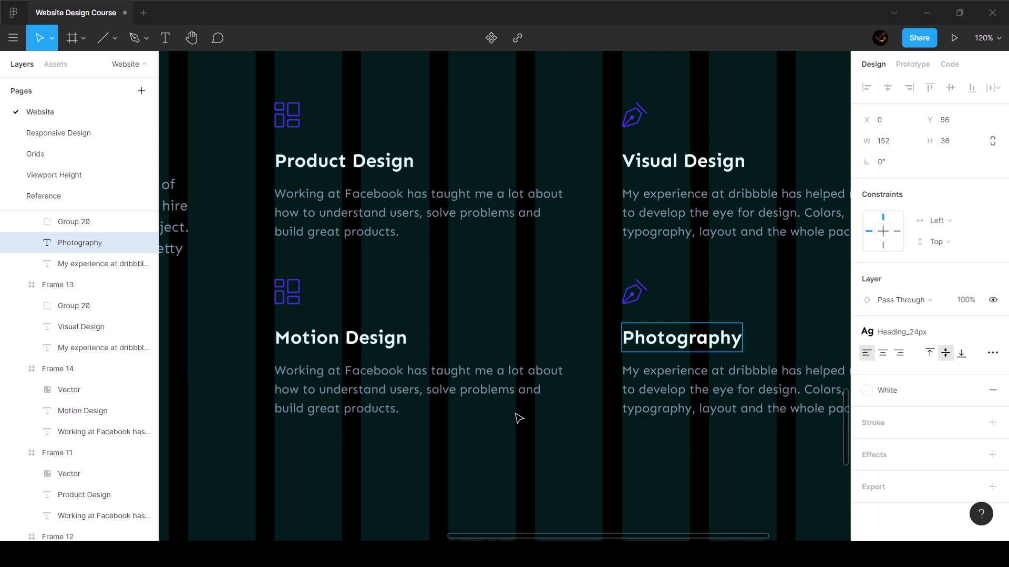
Copy the Motion Design description from the Reference page and paste it over the Motion Design frame's description on the Website page.
click(53, 196)
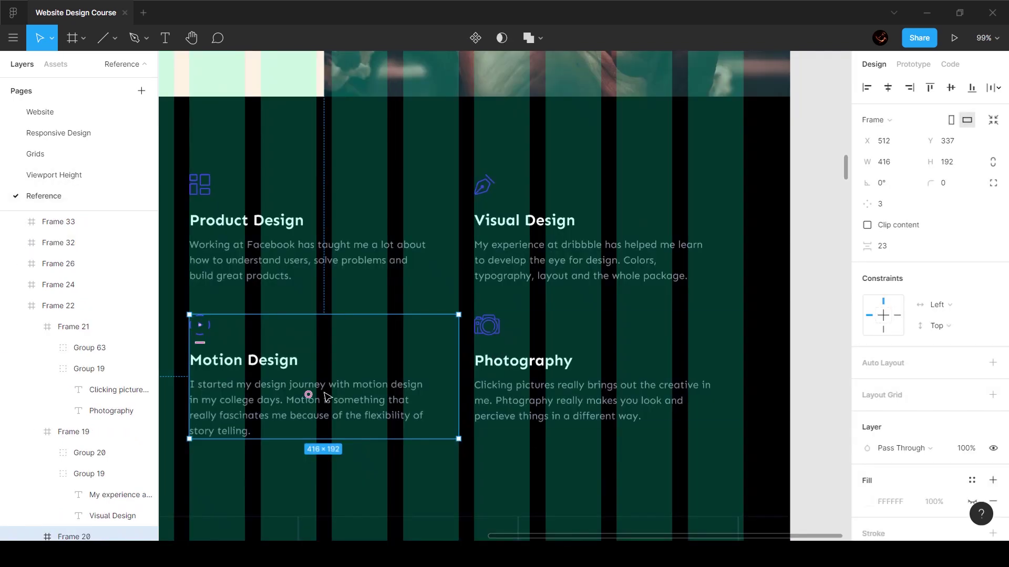
double_click(302, 396)
key(ctrl+c)
click(48, 112)
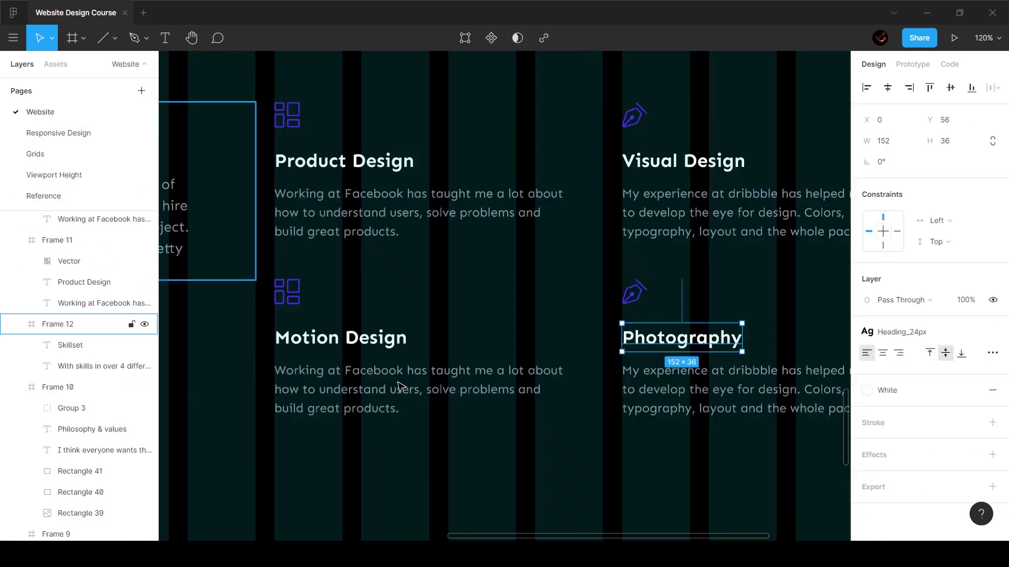
double_click(401, 388)
key(ctrl+v)
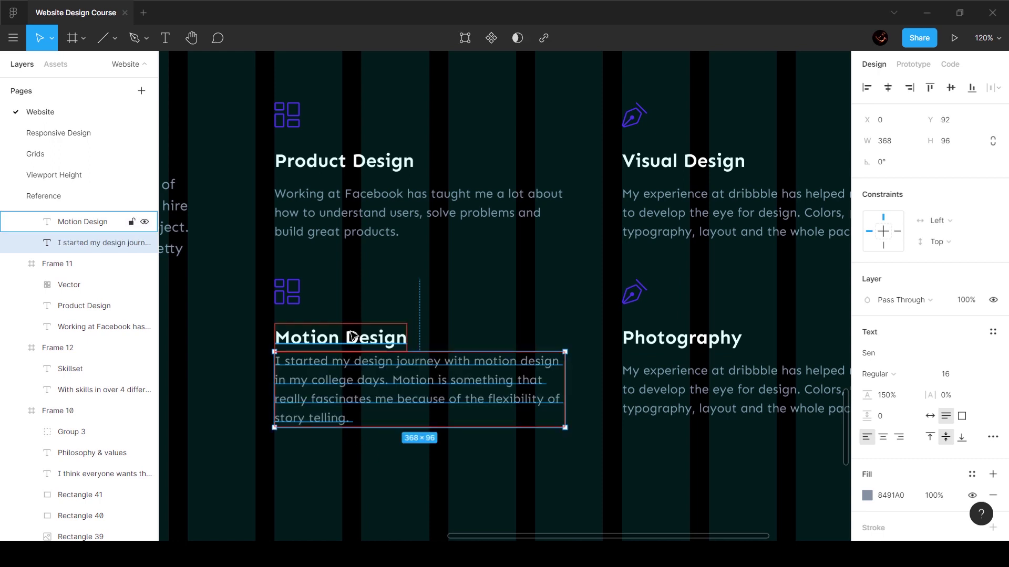
Move the pasted Motion Design description down 12 px to Y 104, leaving a 12 px gap under its heading.
key(shift+Down)
key(Down)
key(Down)
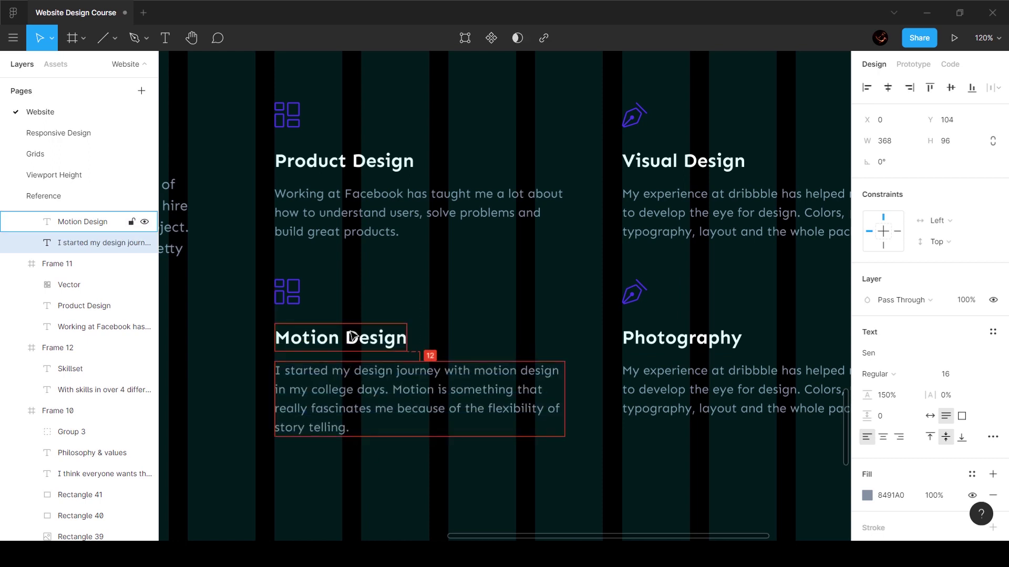
Copy the Photography description from the Reference page and paste it over the Photography frame's description on the Website page.
click(43, 196)
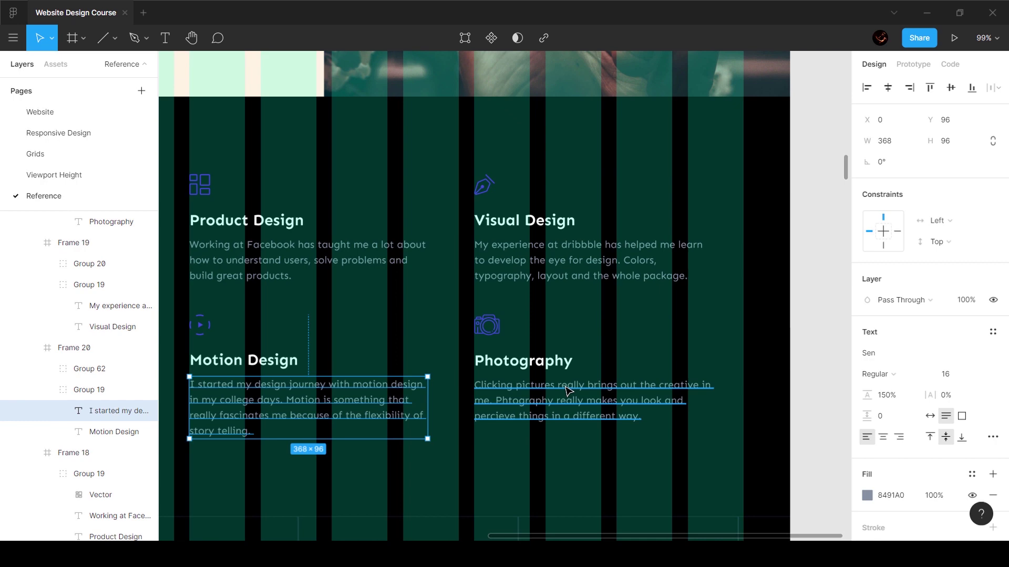
click(78, 121)
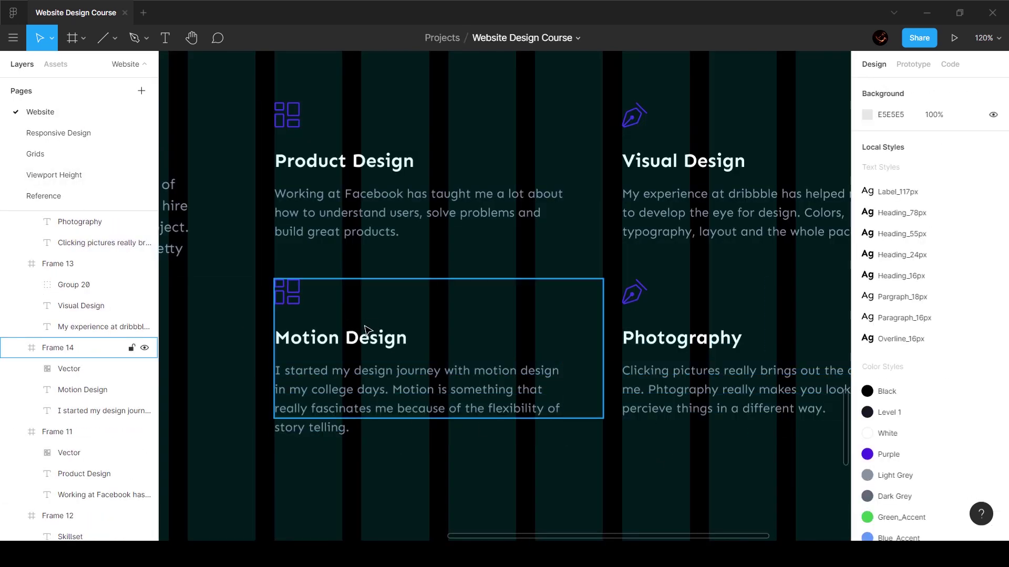
Extend the Motion Design frame downward to a height of 200 so it encloses the four-line description.
click(343, 401)
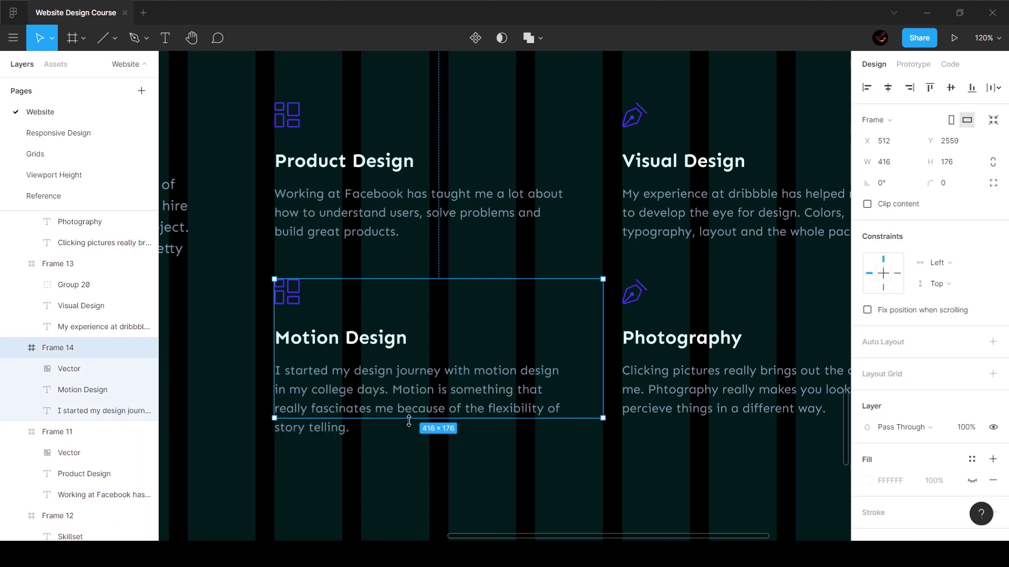
drag(410, 428, 412, 439)
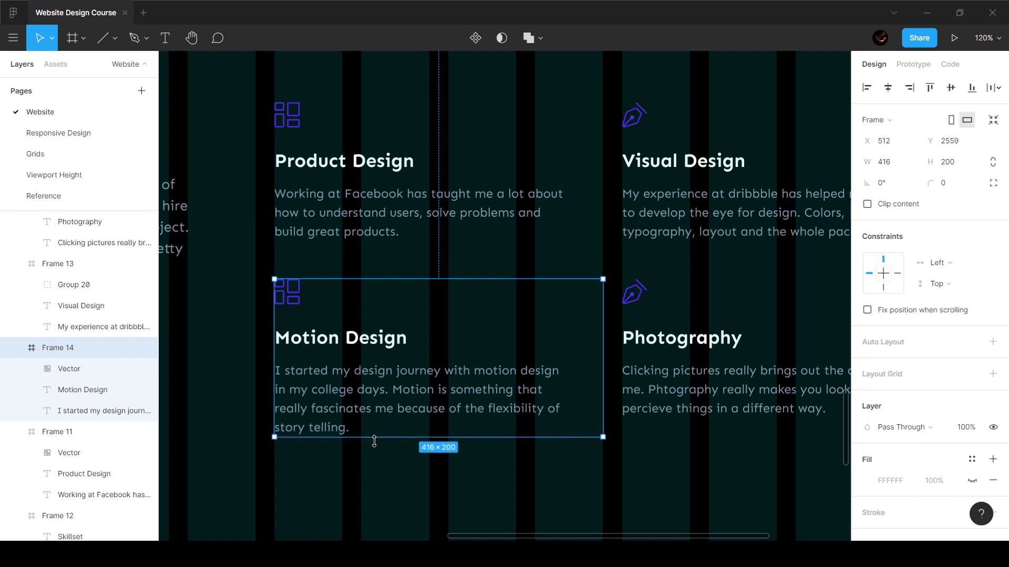
scroll(318, 443, up, 6)
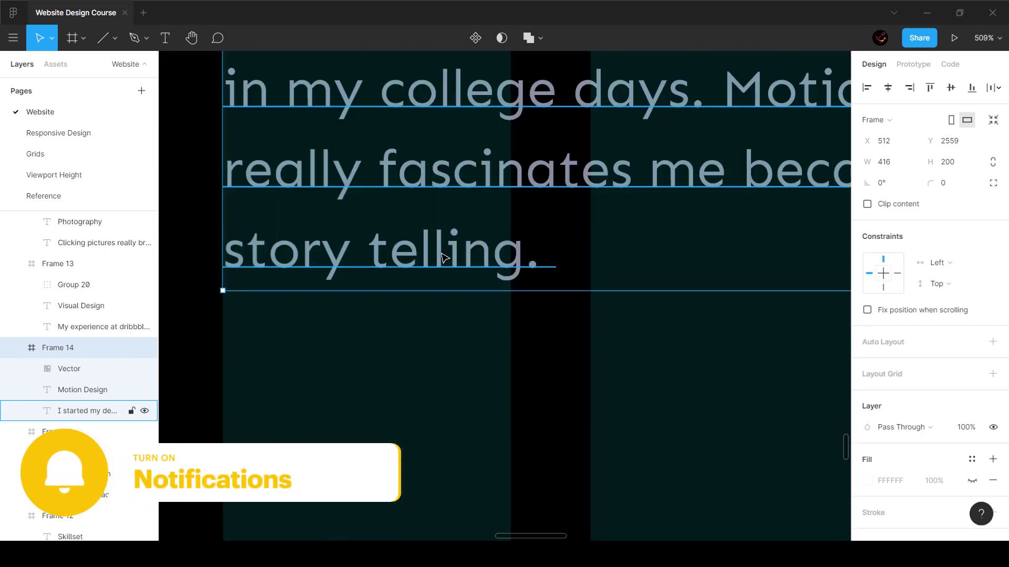
click(443, 258)
scroll(556, 342, down, 6)
click(567, 387)
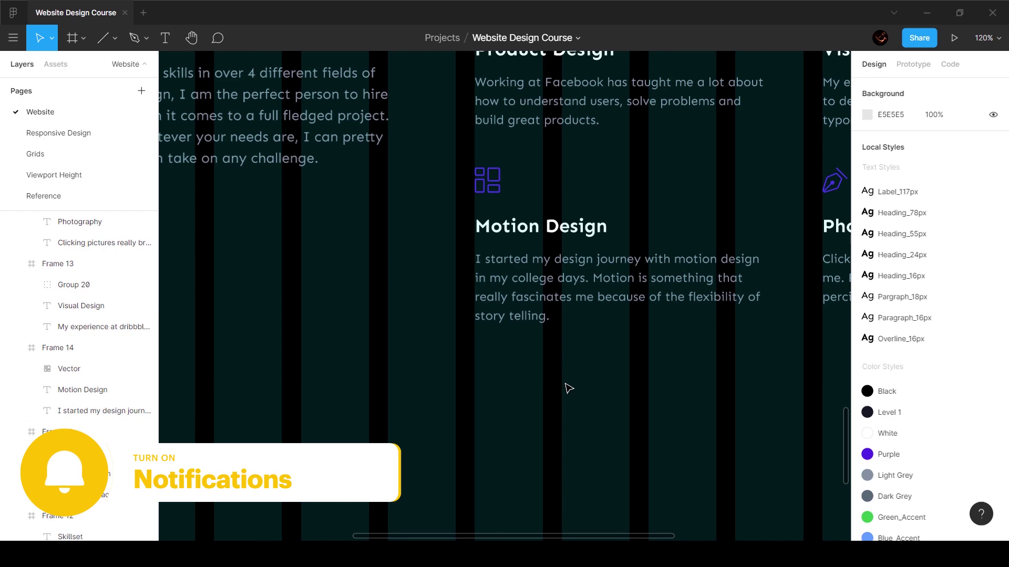
Copy the 32 × 32 play icon group above the Motion Design heading on the Reference page.
click(43, 196)
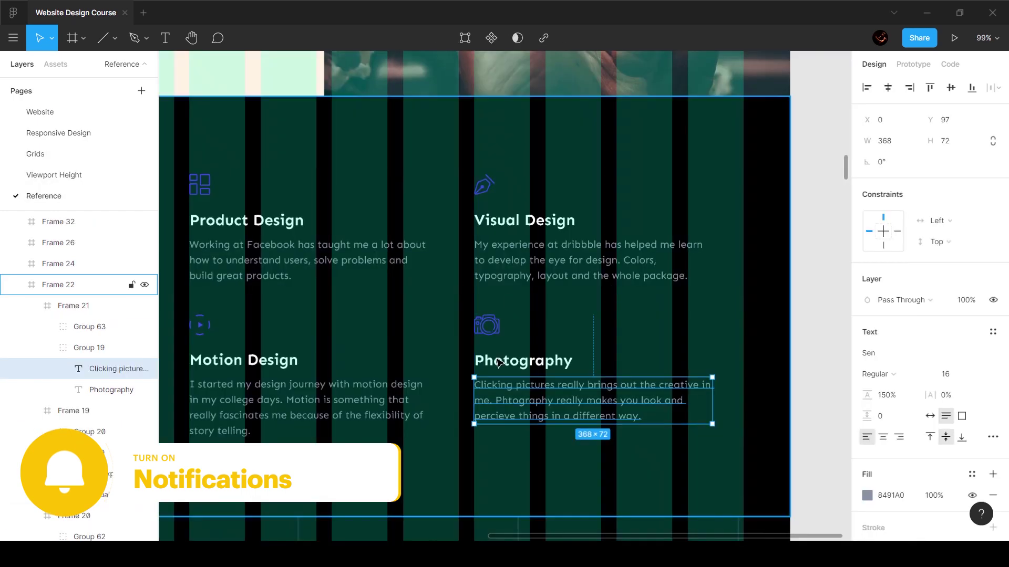
scroll(321, 367, left, 4)
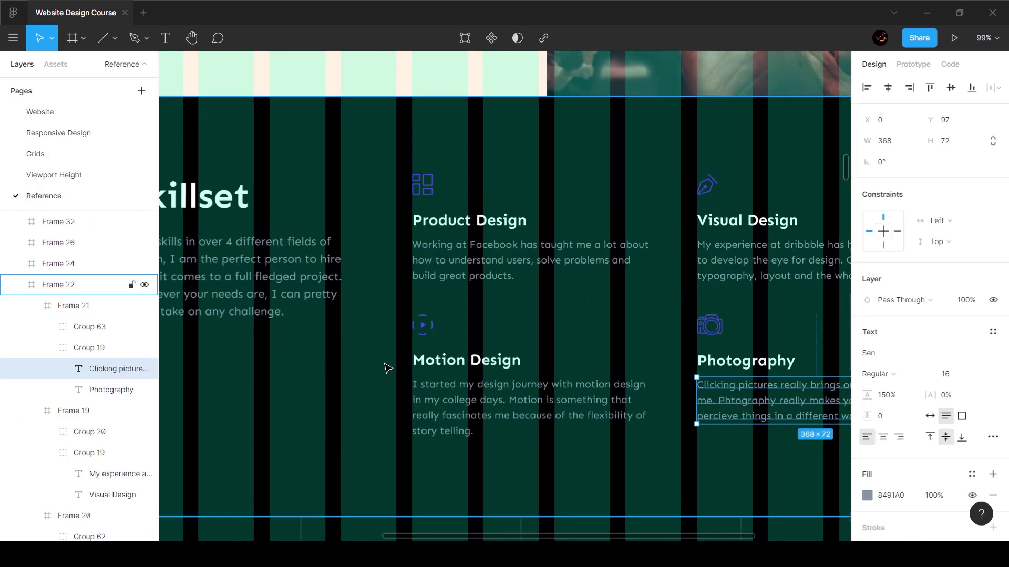
scroll(431, 362, up, 5)
ctrl+click(455, 357)
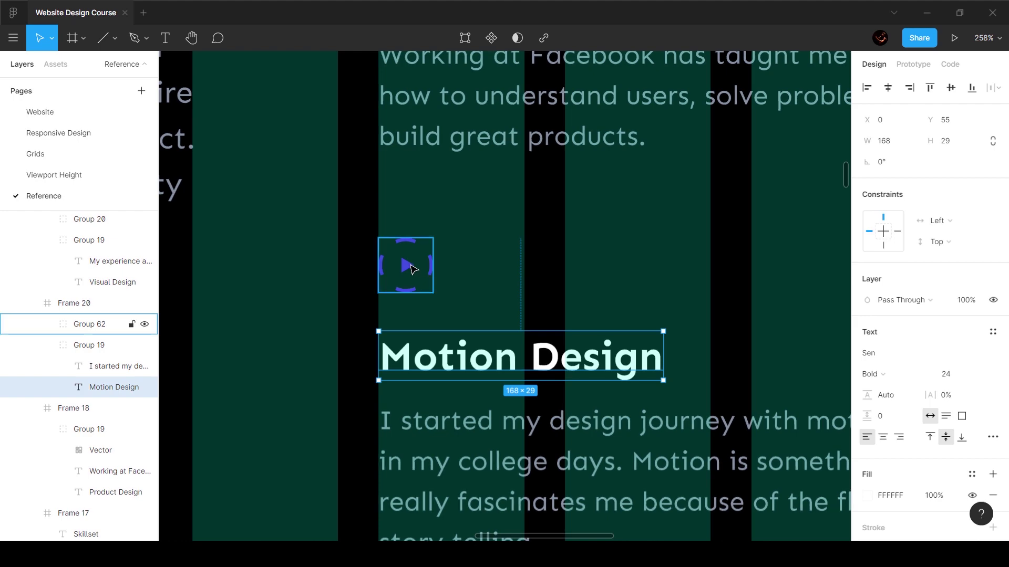
click(413, 268)
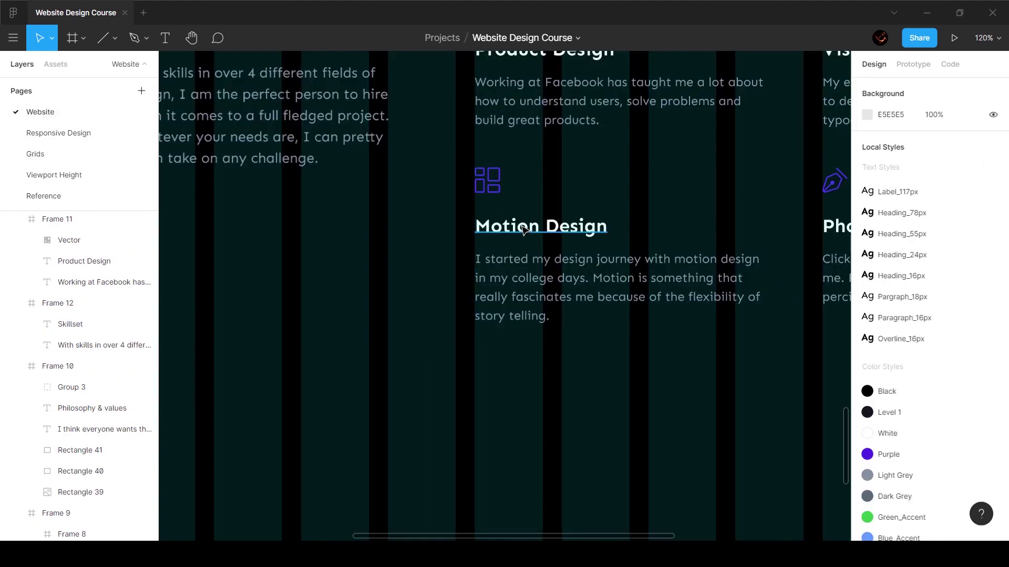
Delete the old grid icon from the Motion Design frame on the Website page and paste the copied play icon into that frame.
ctrl+click(524, 228)
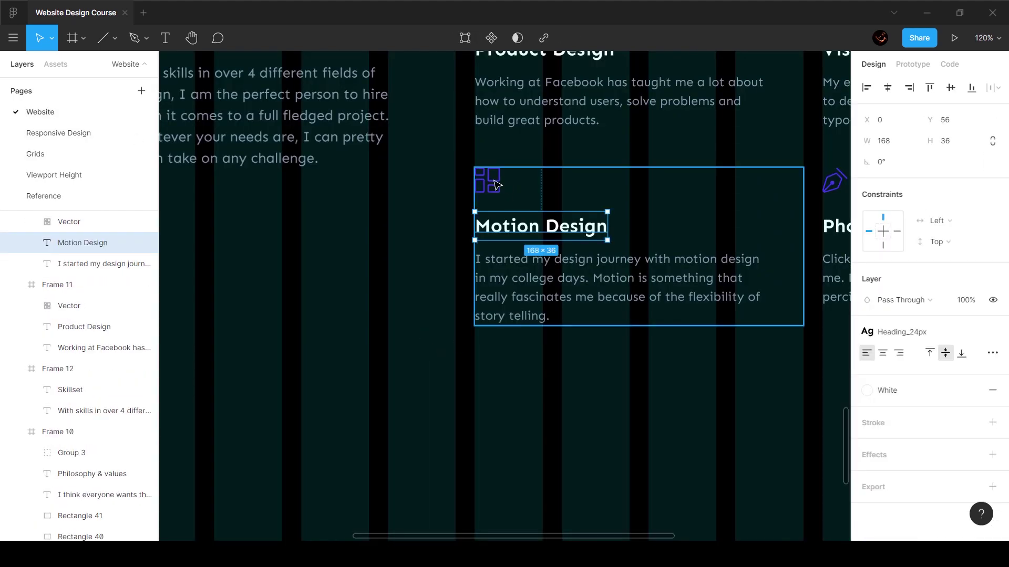
click(493, 182)
key(Delete)
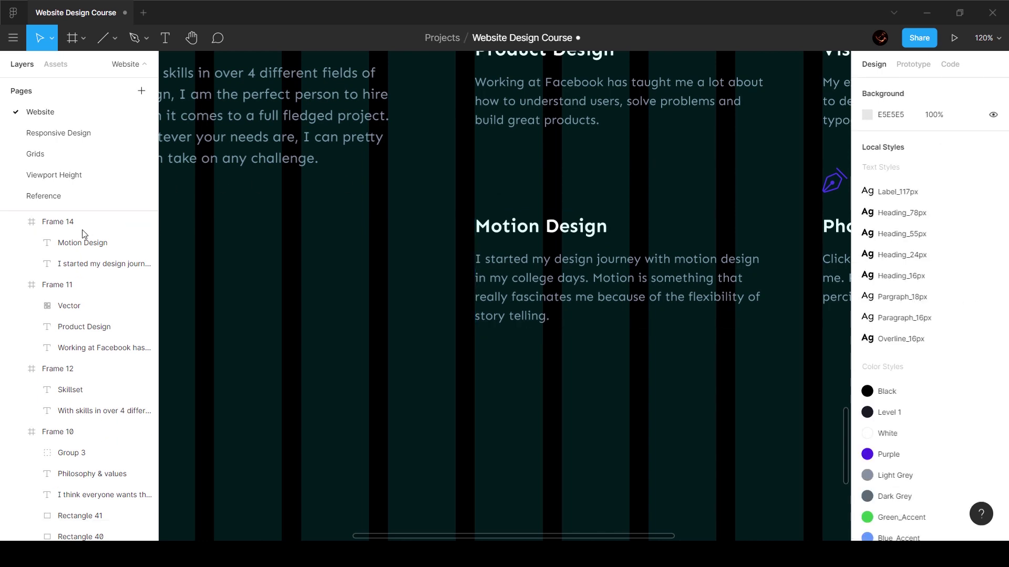
click(61, 222)
key(ctrl+v)
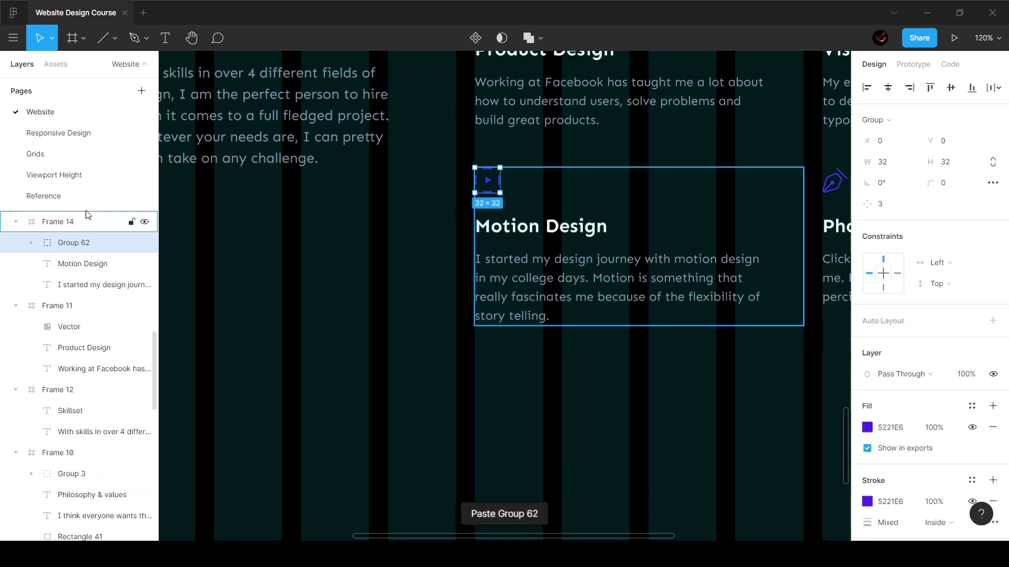
scroll(86, 214, down, 3)
click(569, 414)
drag(530, 217, 512, 249)
key(ctrl+z)
scroll(662, 261, right, 5)
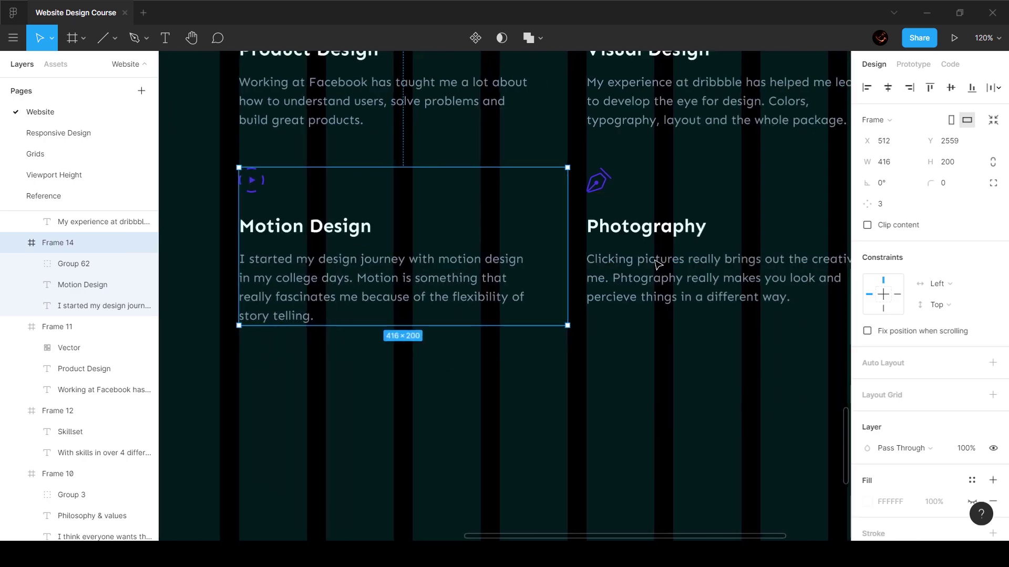
Copy the 39.21 × 32 camera icon group above the Photography heading on the Reference page.
click(67, 197)
scroll(495, 293, right, 1)
scroll(495, 292, right, 10)
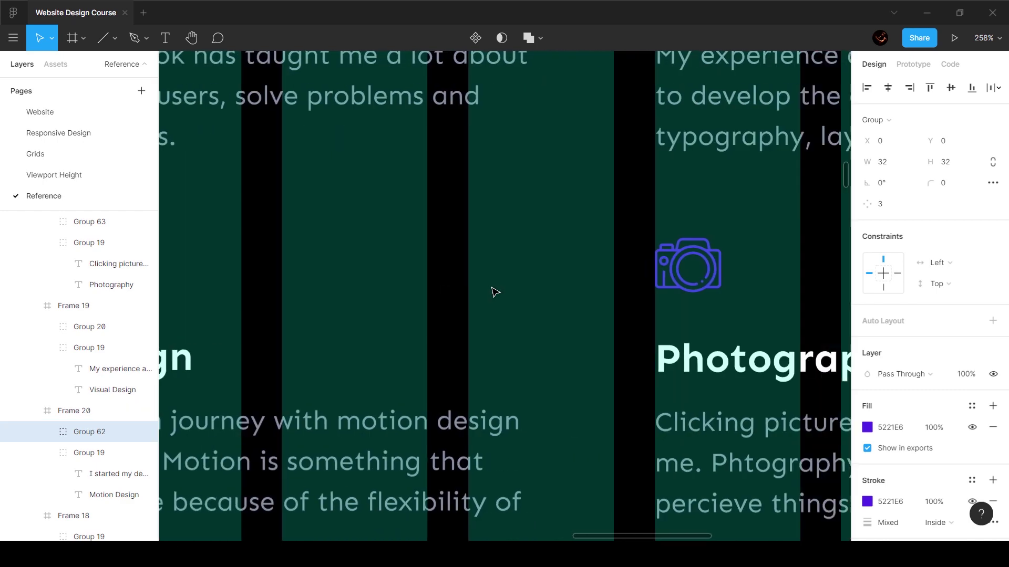
ctrl+click(553, 351)
click(554, 276)
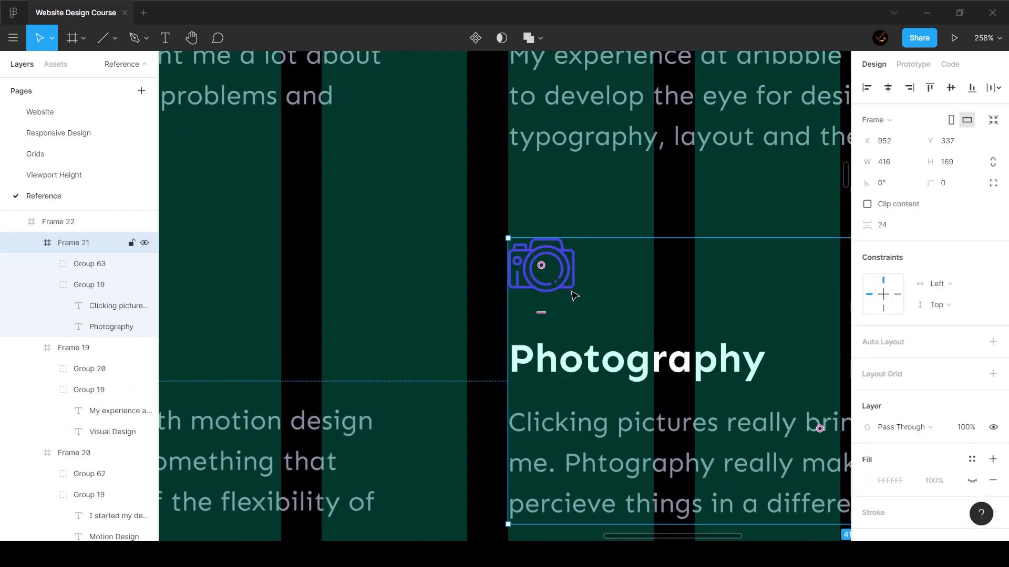
click(603, 357)
click(541, 265)
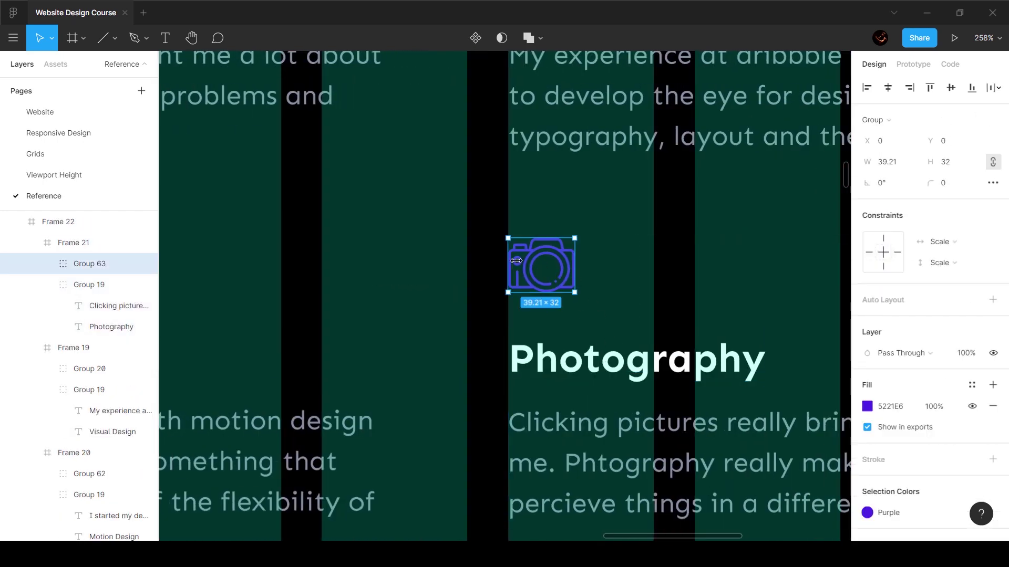
Delete the old pen icon from the Photography frame on the Website page and paste the copied camera icon into that frame.
click(72, 113)
click(619, 219)
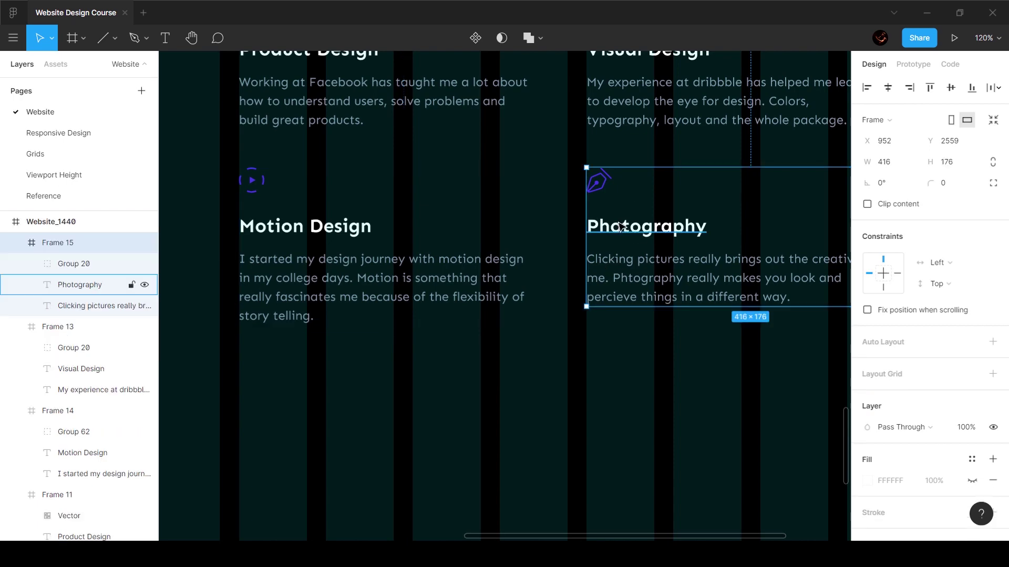
click(619, 220)
click(599, 181)
key(Delete)
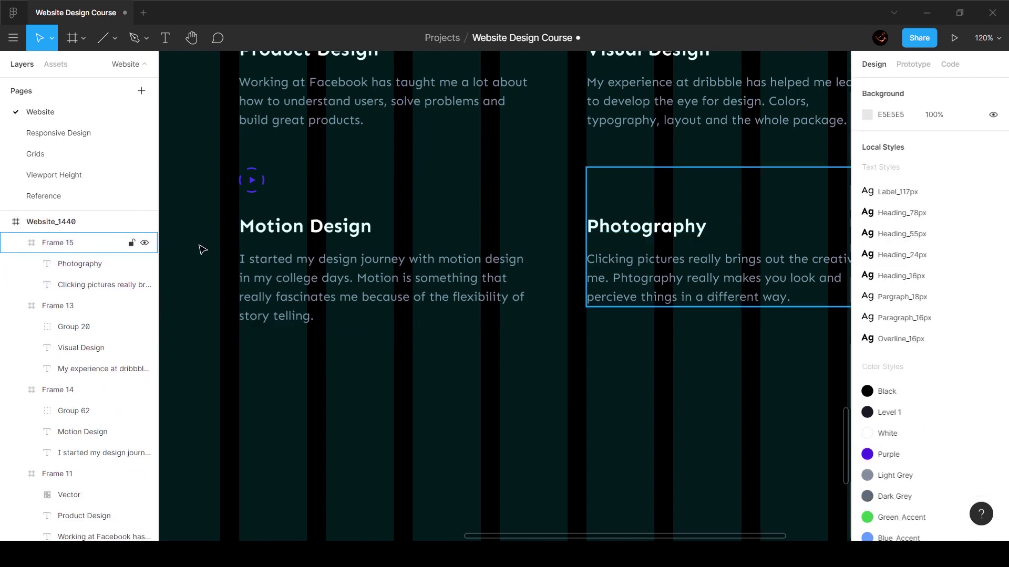
click(127, 244)
key(ctrl+v)
ctrl+scroll(639, 189, up, 3)
ctrl+scroll(641, 193, up, 3)
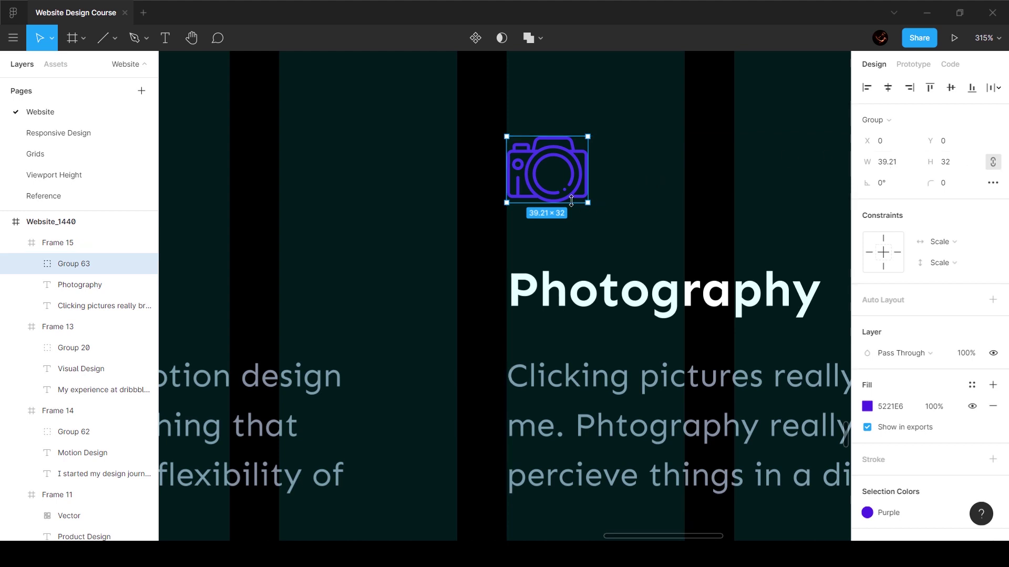
scroll(571, 201, down, 5)
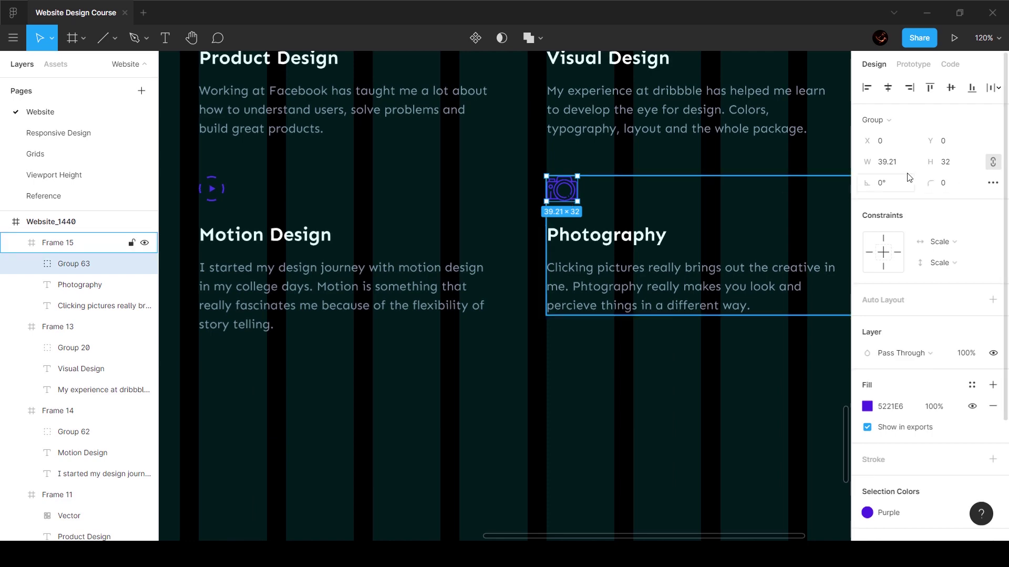
Measure the gap between the icon and the heading in each of the four skill frames.
click(263, 235)
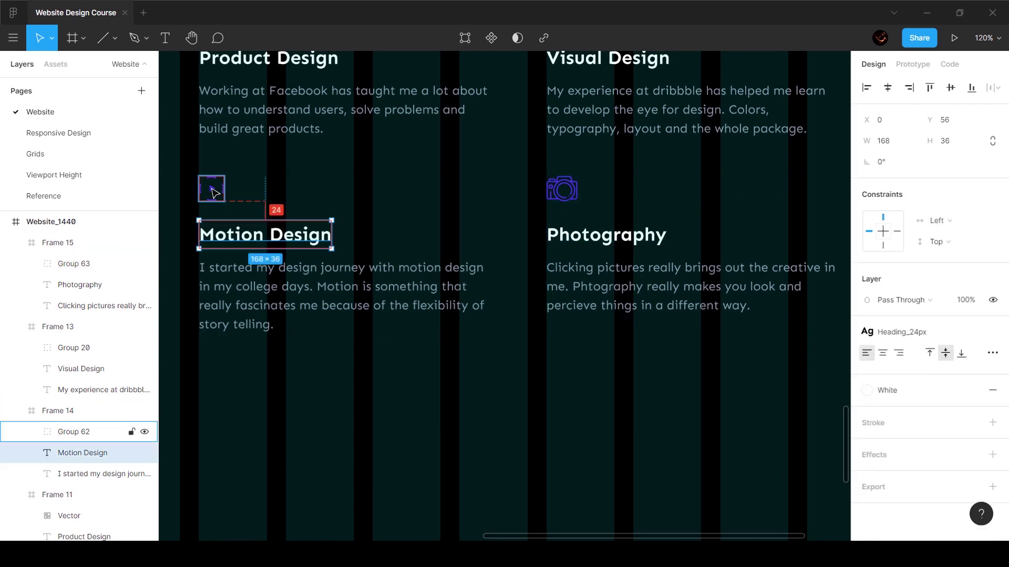
scroll(217, 193, up, 3)
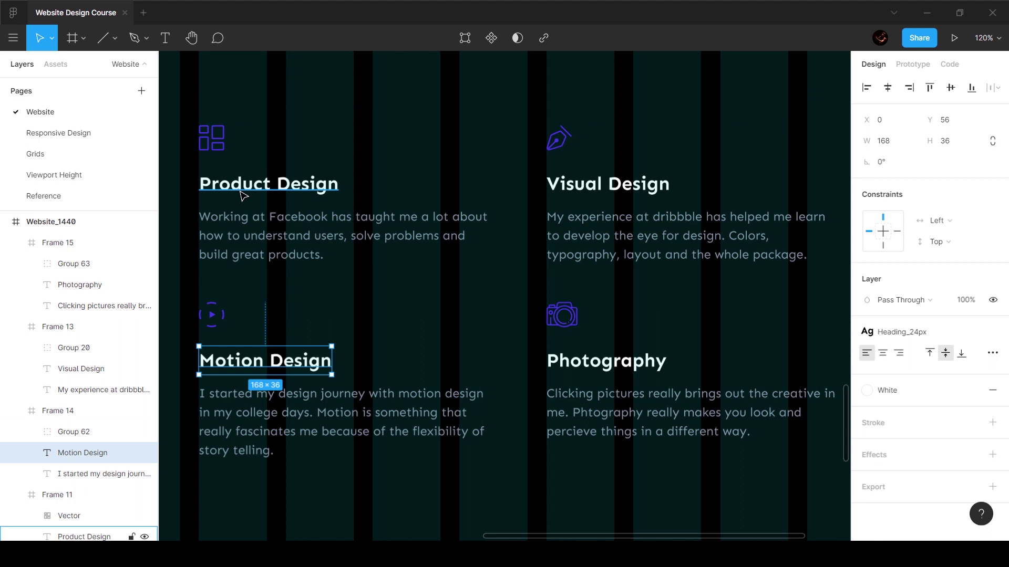
click(265, 184)
click(631, 183)
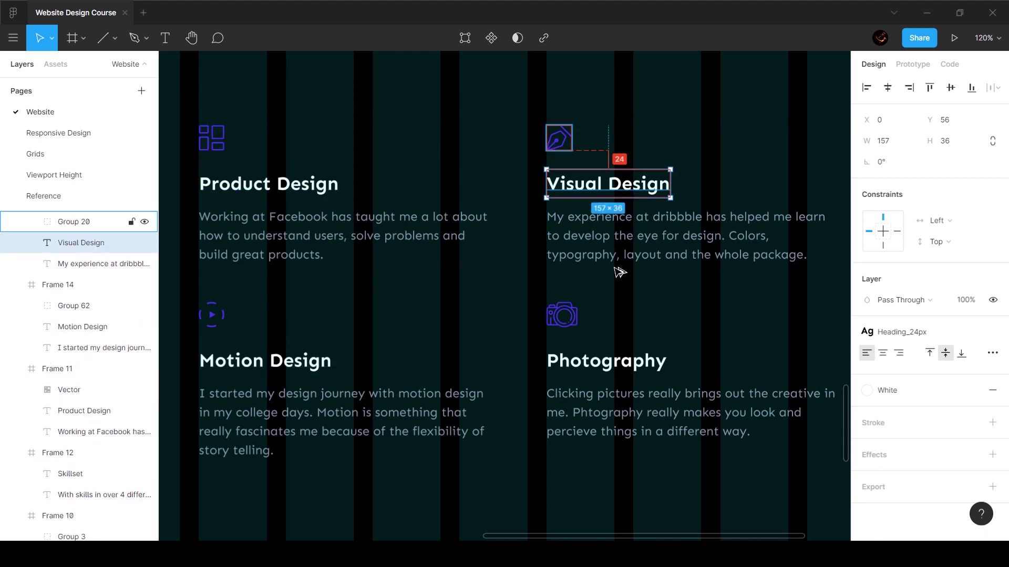
click(605, 360)
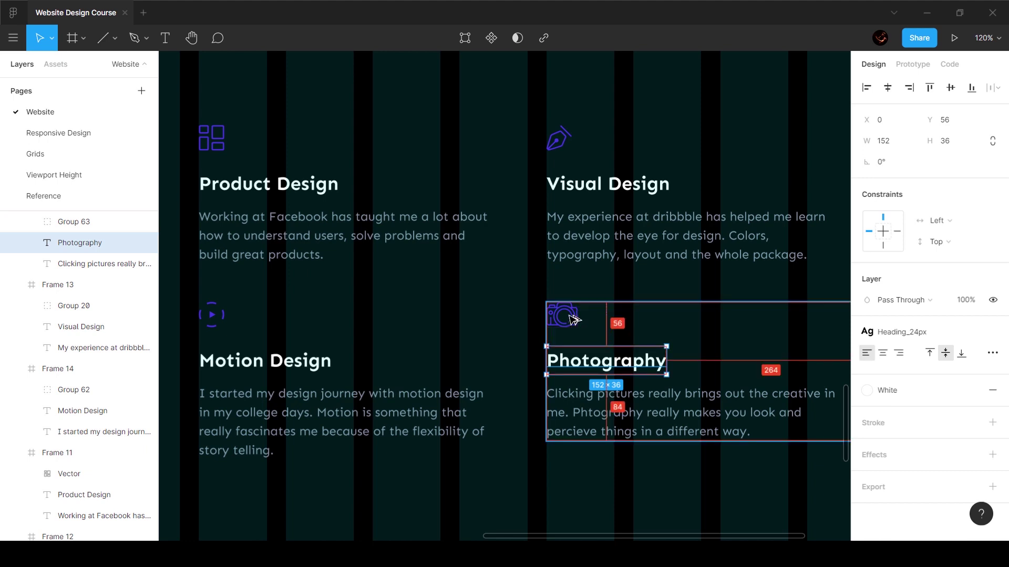
Check the Motion Design and Photography headings' alignment and wrap the camera icon group in its own frame.
shift+click(283, 368)
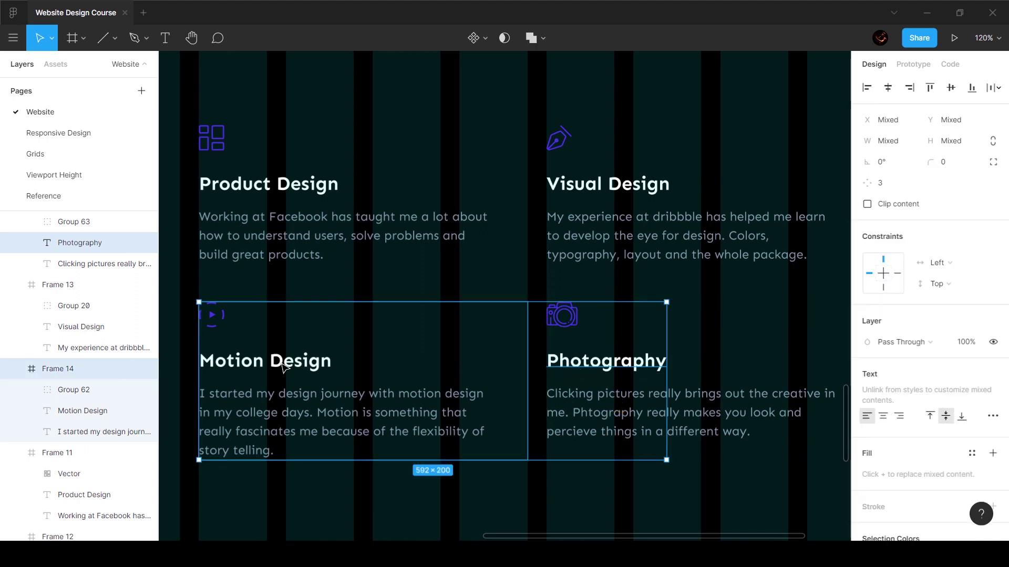
click(588, 360)
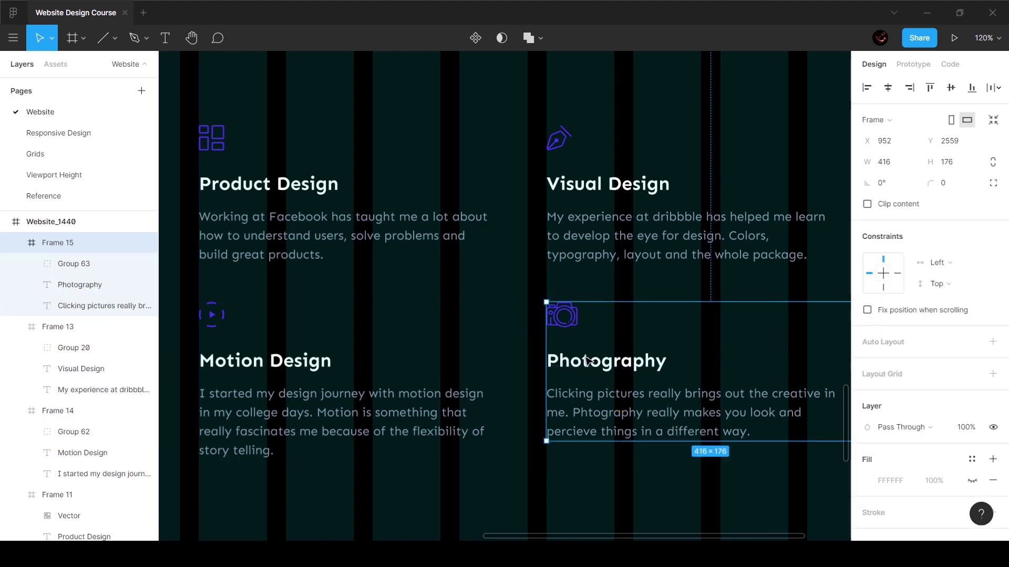
shift+click(303, 366)
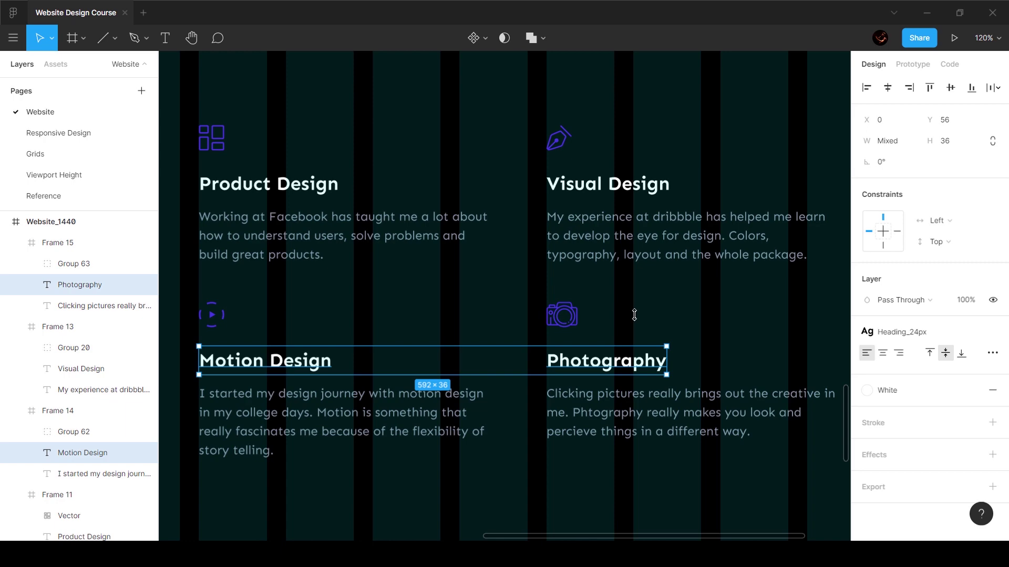
click(585, 326)
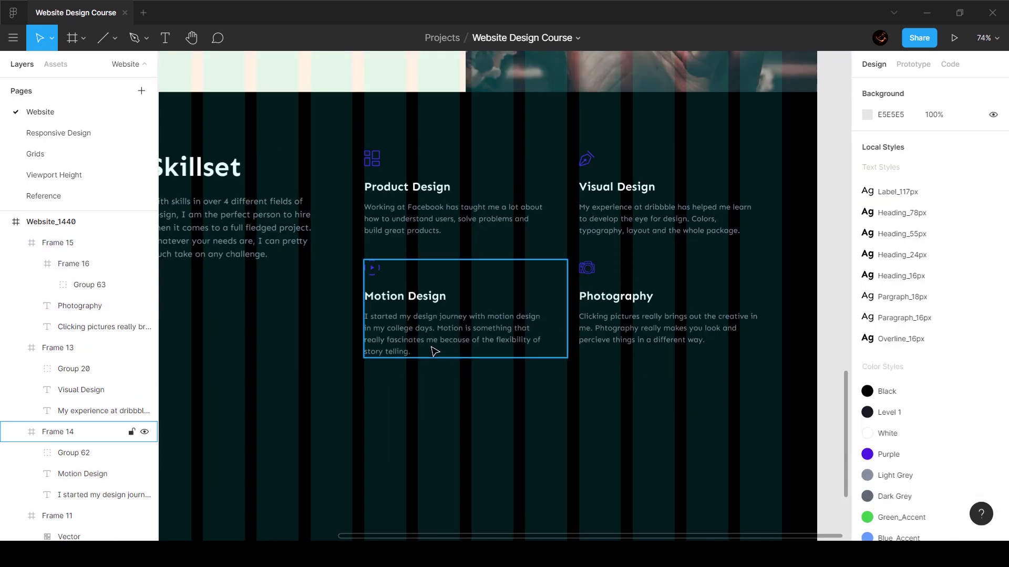
Frame the Skillset intro text and the four skill frames together as one section frame.
click(435, 349)
scroll(435, 349, down, 1)
drag(434, 348, 532, 346)
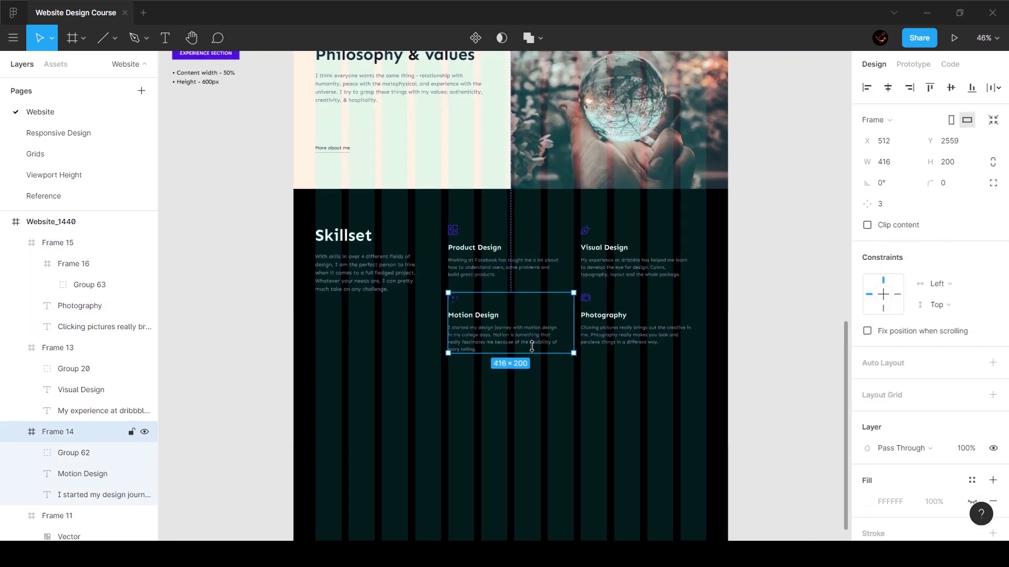
click(349, 262)
key(Escape)
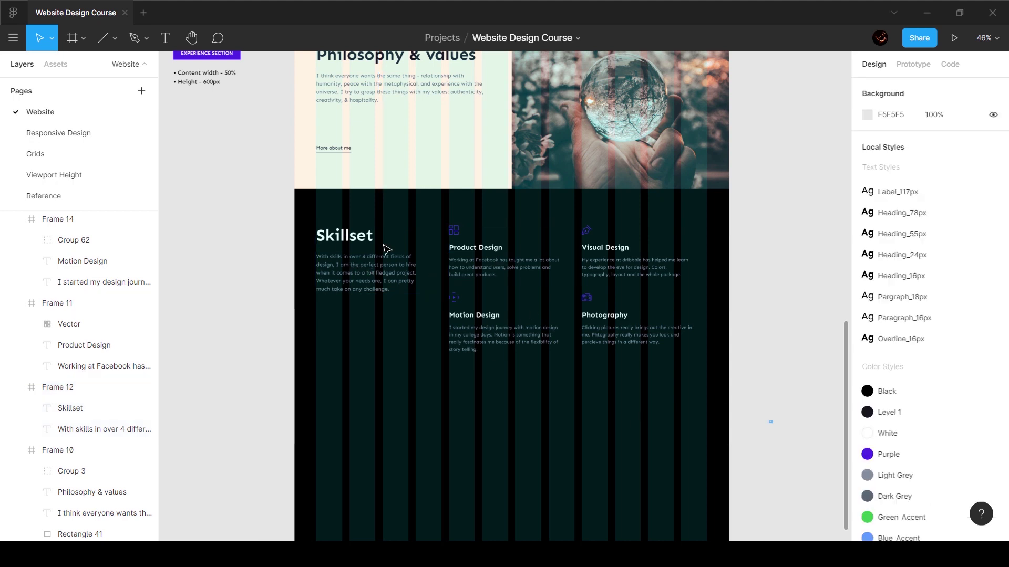
drag(313, 221, 548, 387)
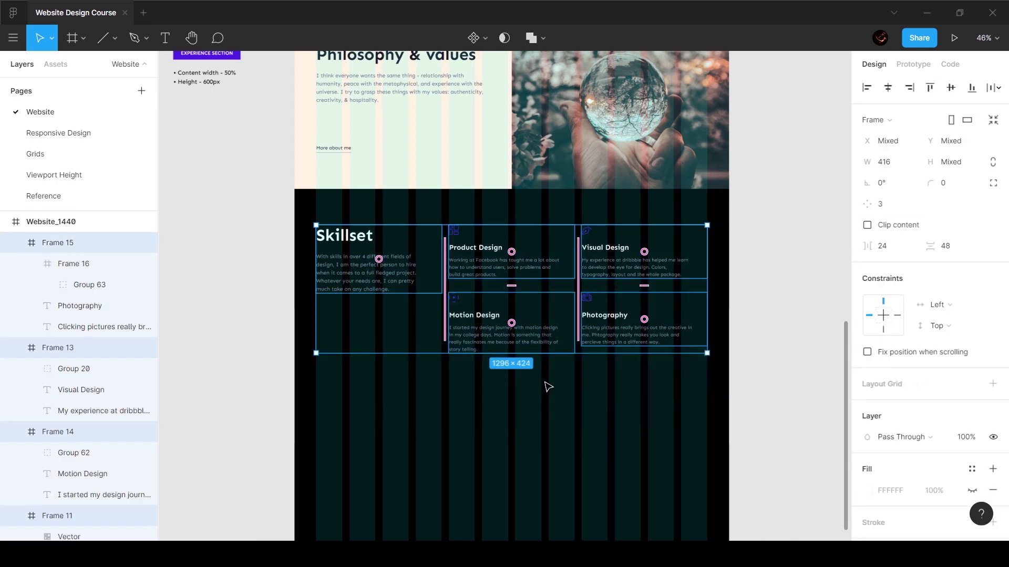
right_click(539, 259)
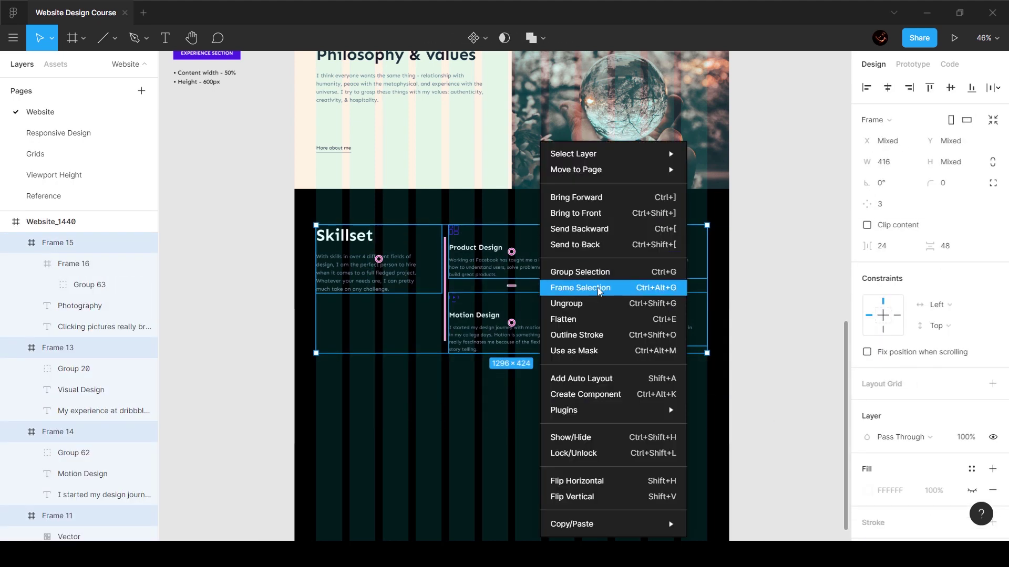
key(ctrl+alt+g)
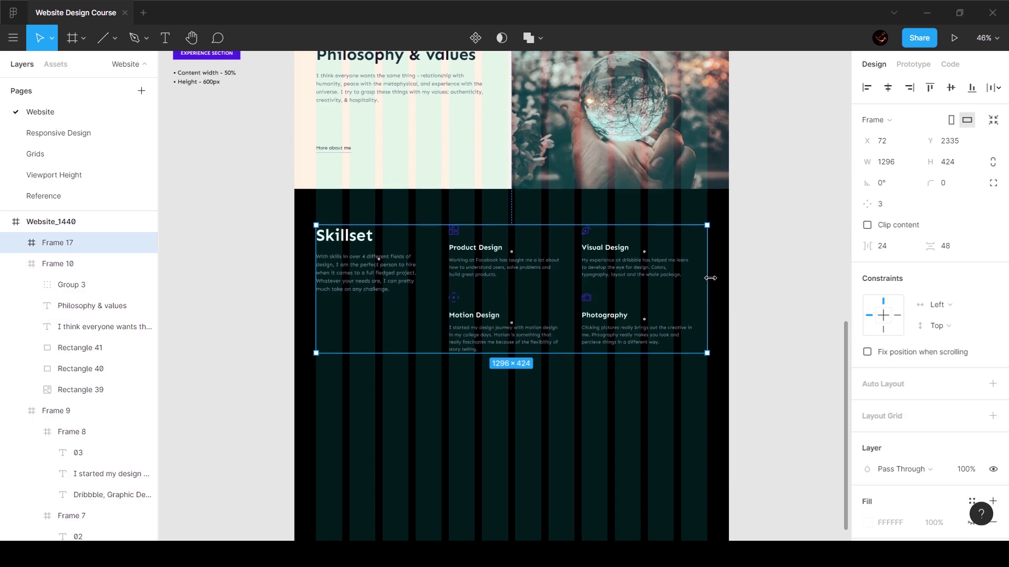
Widen the new section frame to 1440 and extend it vertically from the Philosophy section's lower edge with equal padding above and below.
drag(712, 277, 728, 278)
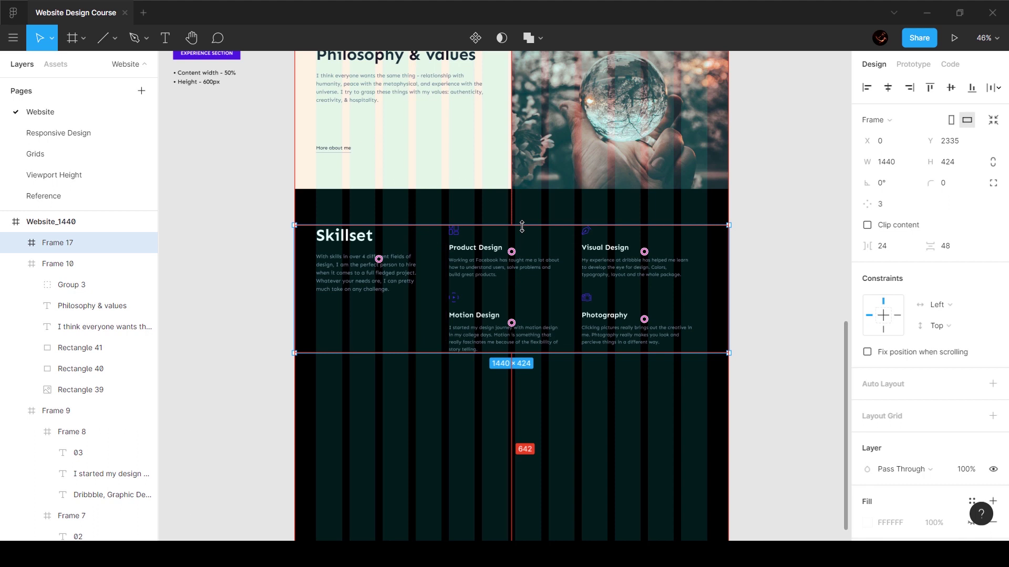
drag(522, 223, 525, 192)
key(Escape)
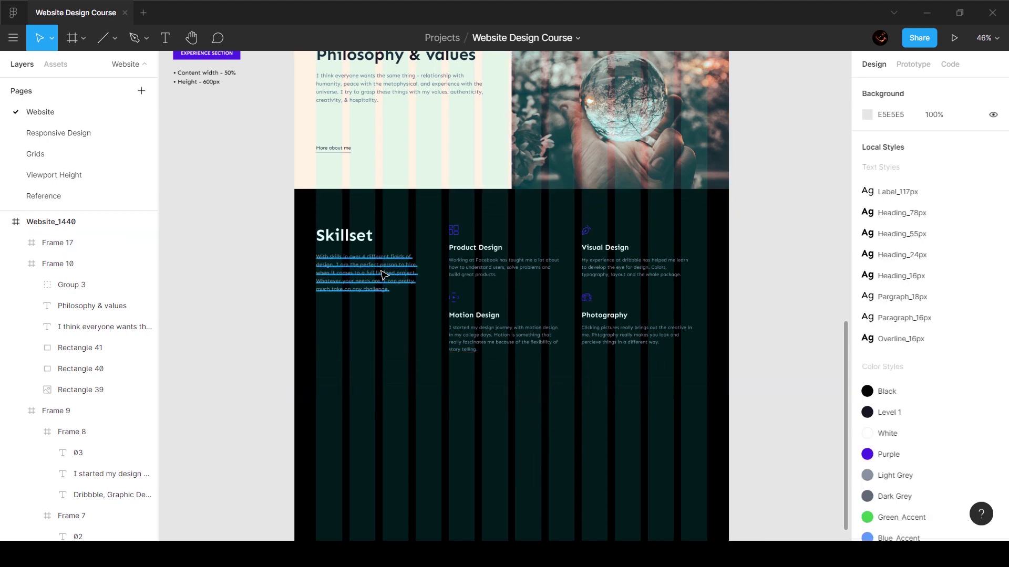
Inspect the Skillset paragraph, heading and Motion Design frame nested inside the new section frame.
ctrl+click(383, 275)
ctrl+click(361, 236)
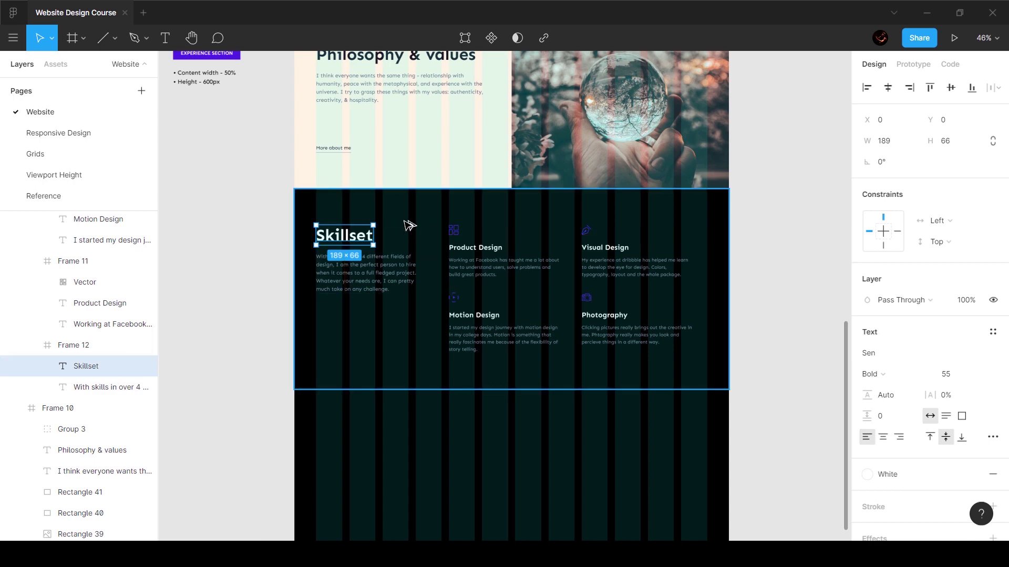
click(461, 317)
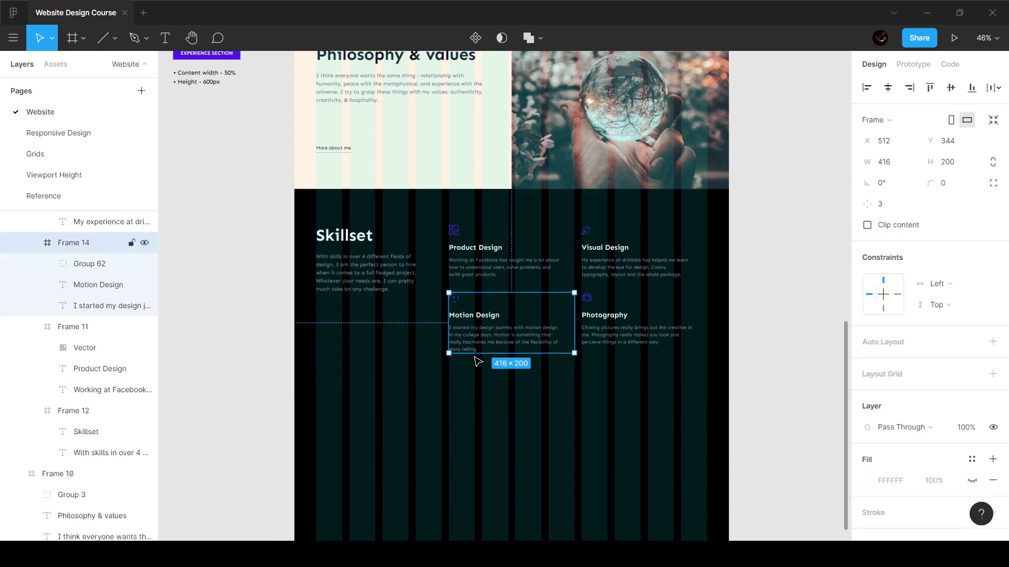
click(493, 391)
scroll(460, 374, down, 4)
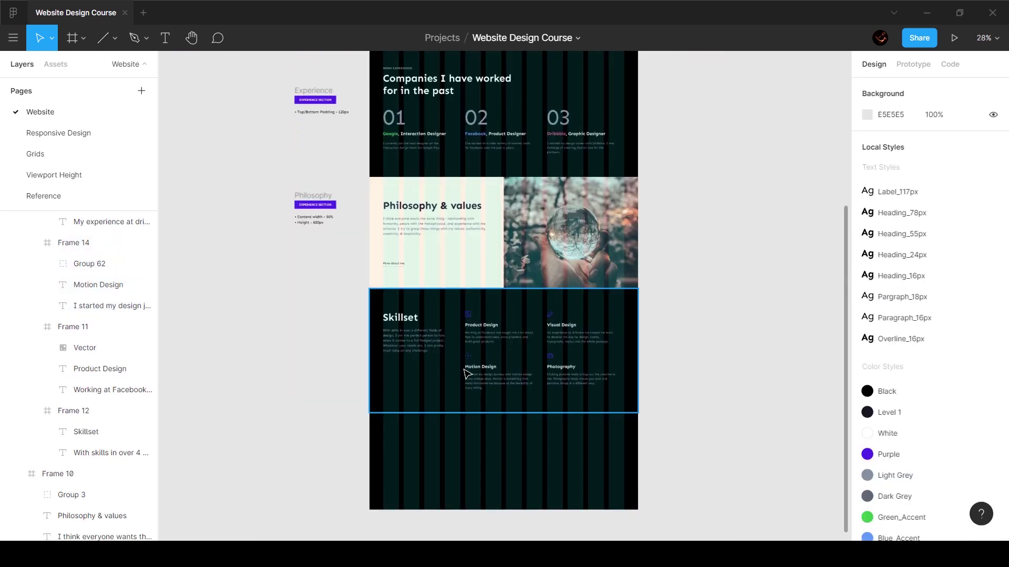
click(478, 366)
drag(475, 363, 429, 399)
key(ctrl+z)
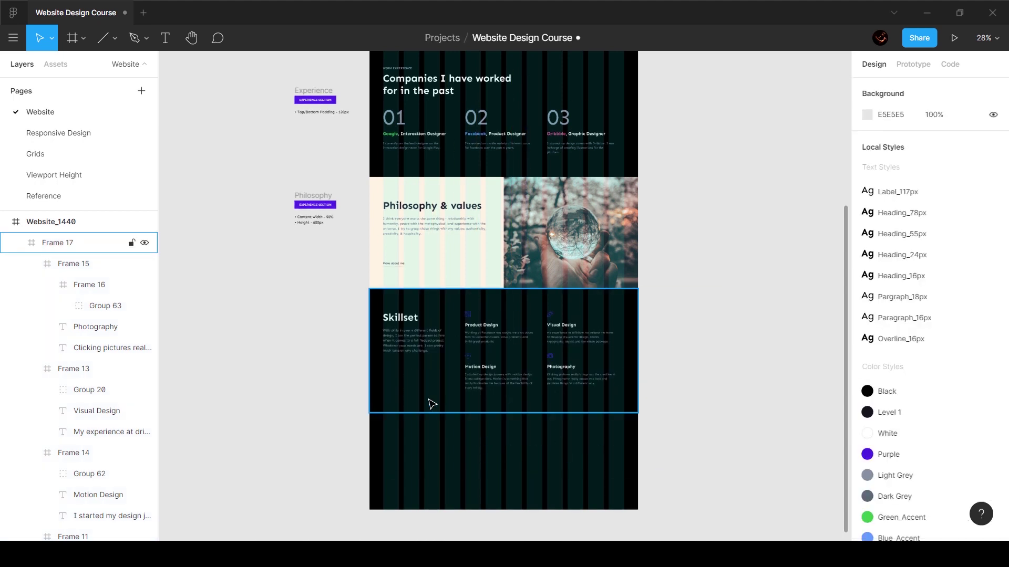
scroll(523, 375, up, 3)
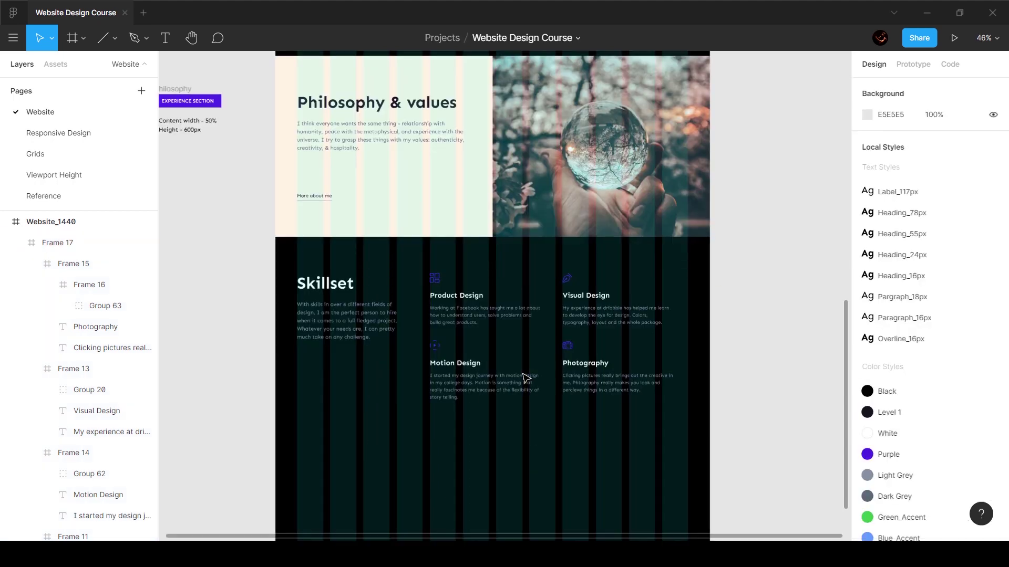